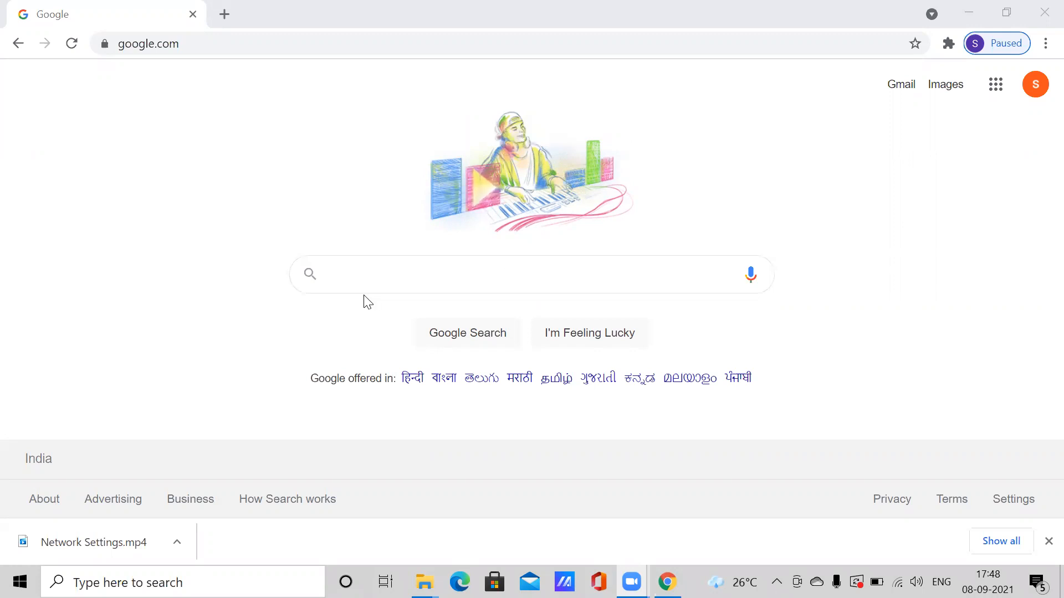
- Run a Google search for 'mysql server' in Chrome
click(375, 284)
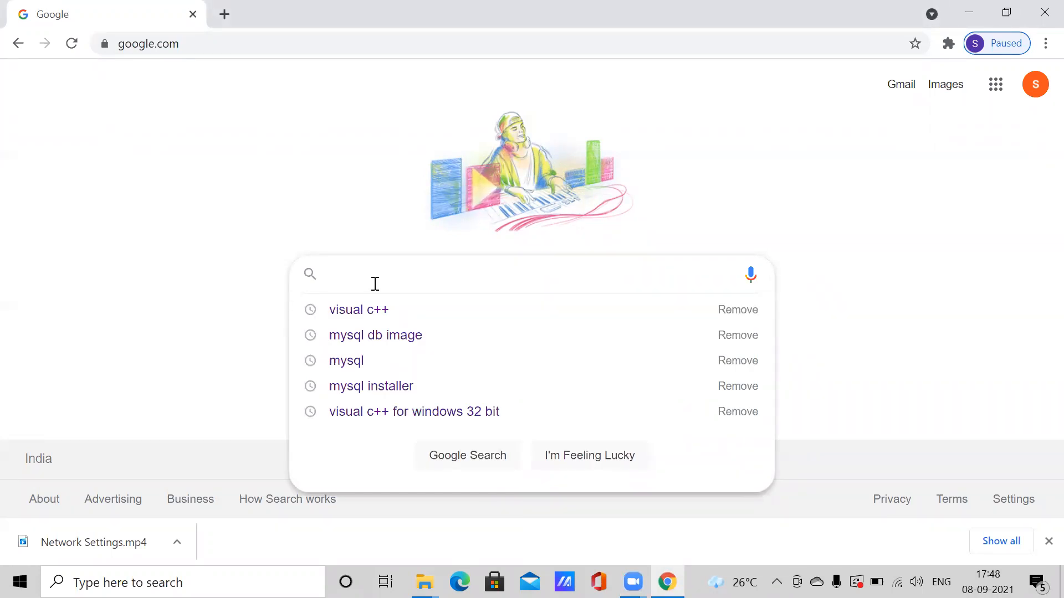
text(mysql )
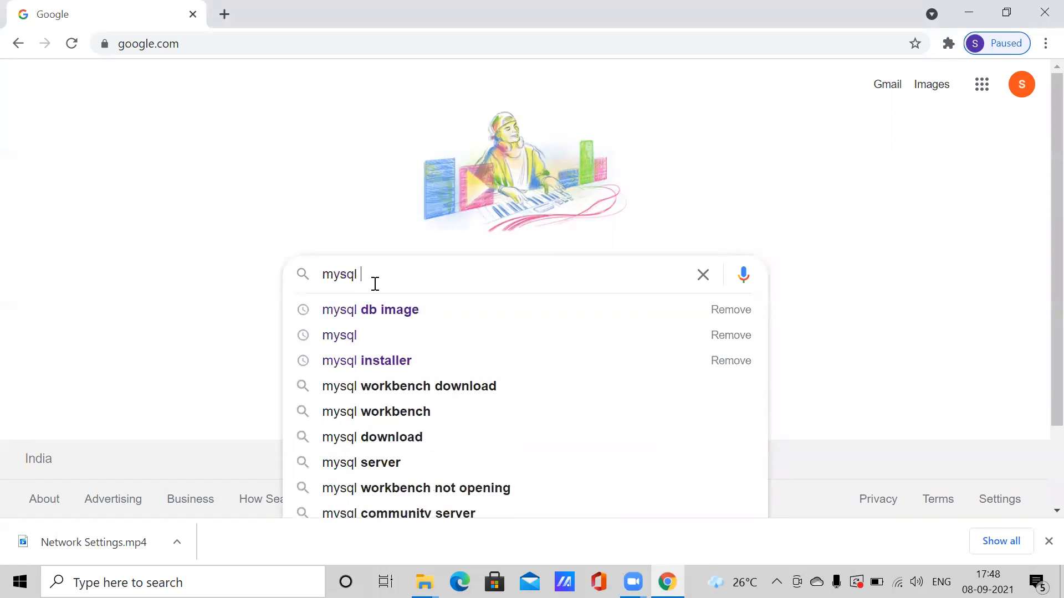
text(server)
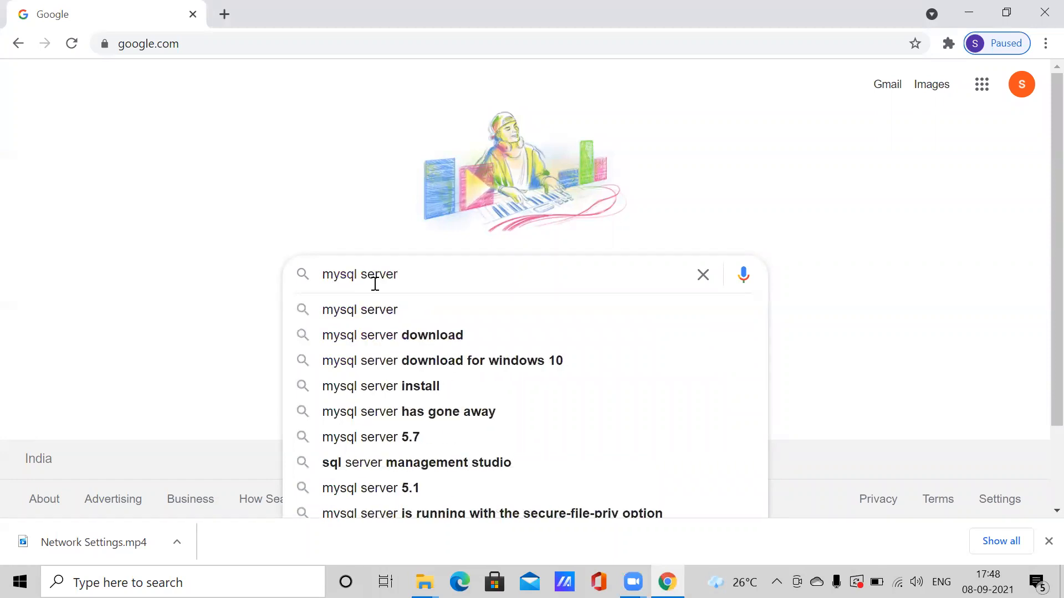
key(Return)
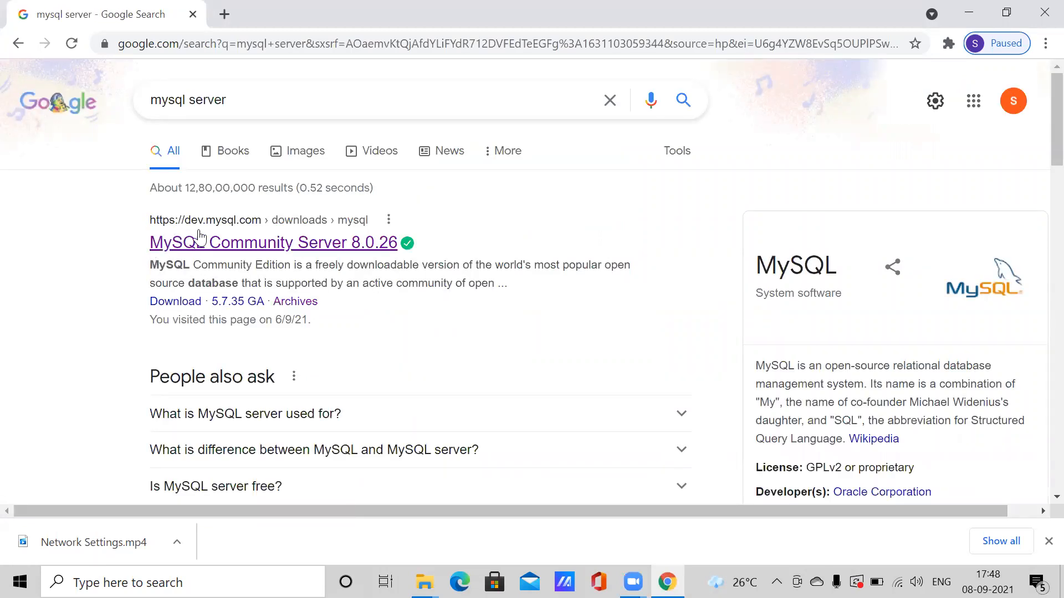
- Open the MySQL Community Server 8.0.26 result and go to the MySQL Installer for Windows download page
click(245, 234)
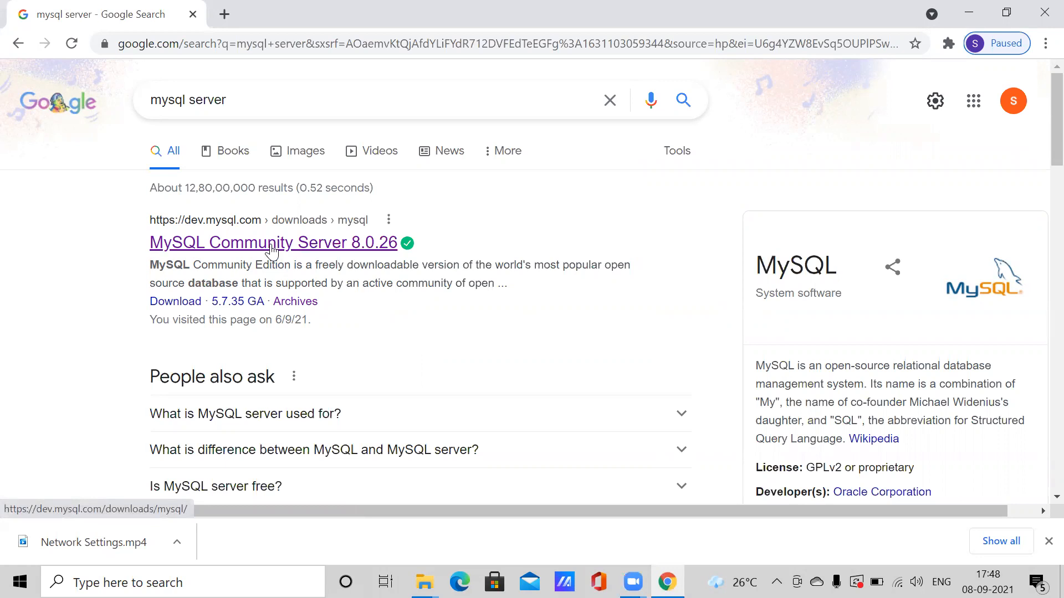
click(272, 244)
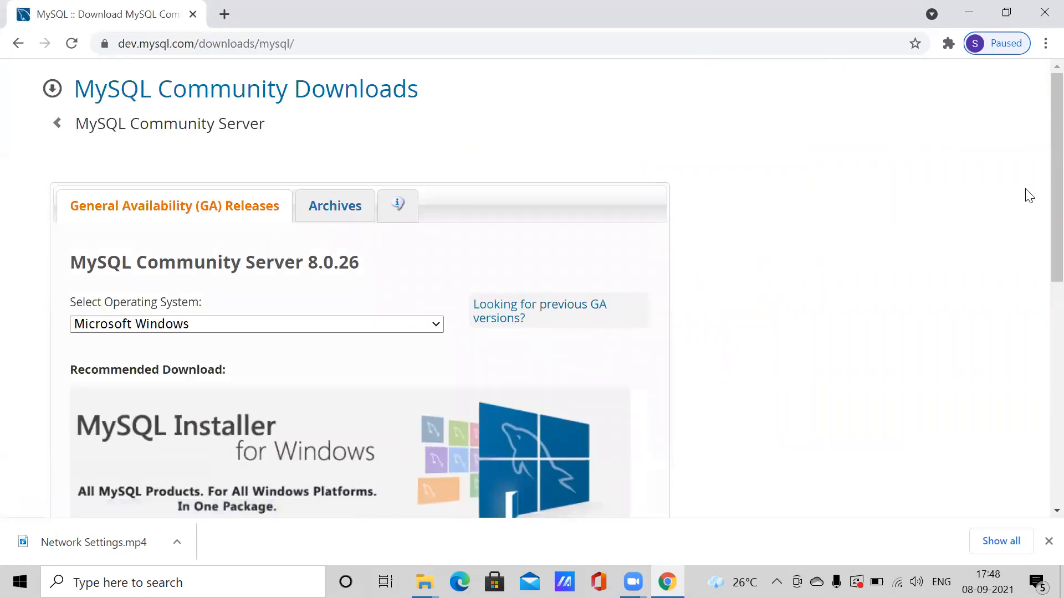
scroll(1039, 221, down, 2)
scroll(1042, 232, down, 1)
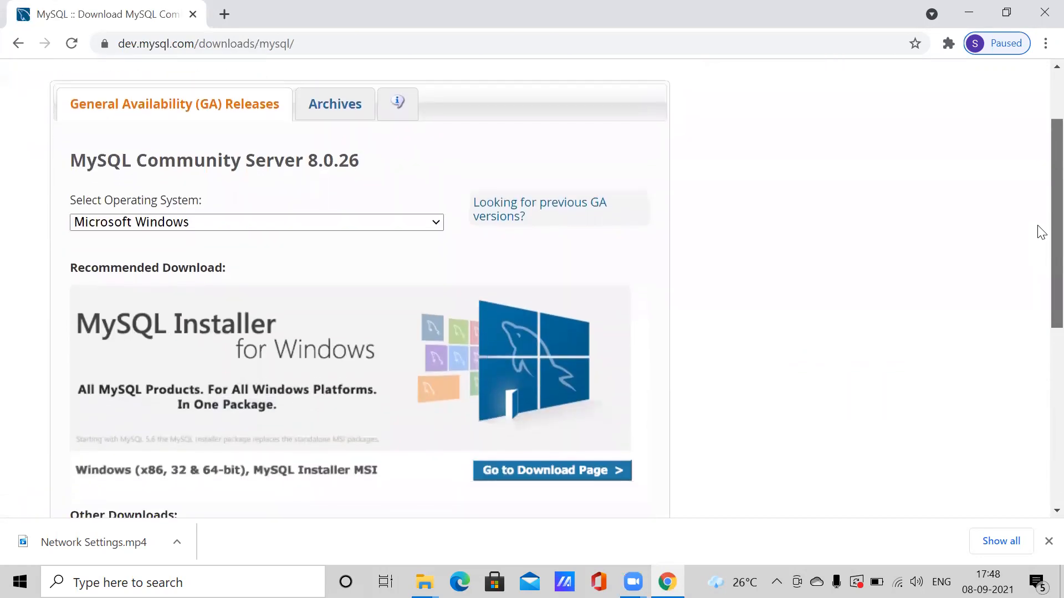
scroll(1041, 232, down, 1)
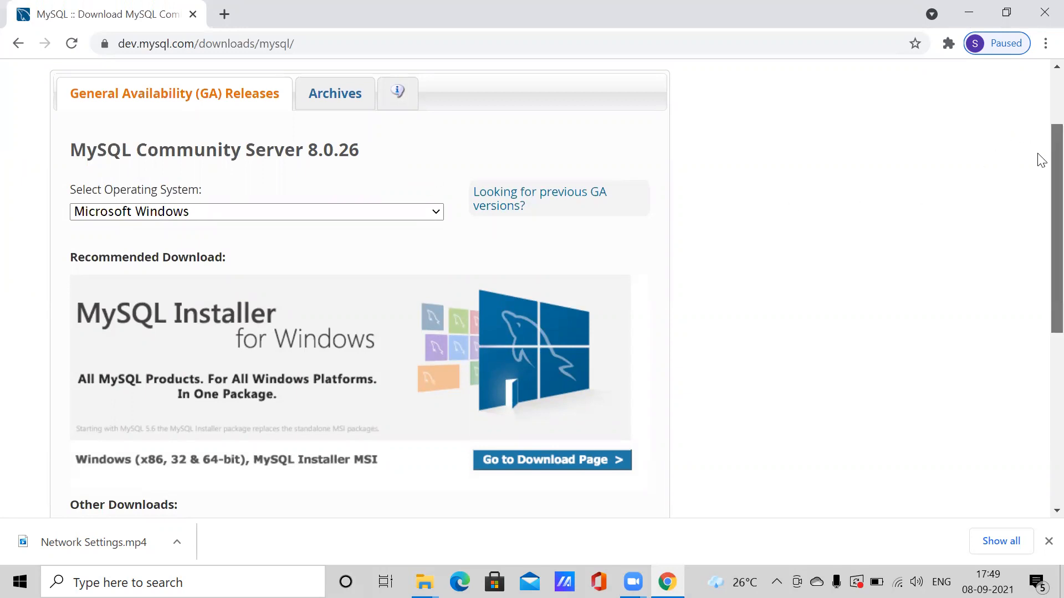
scroll(1041, 243, down, 3)
scroll(1038, 244, down, 1)
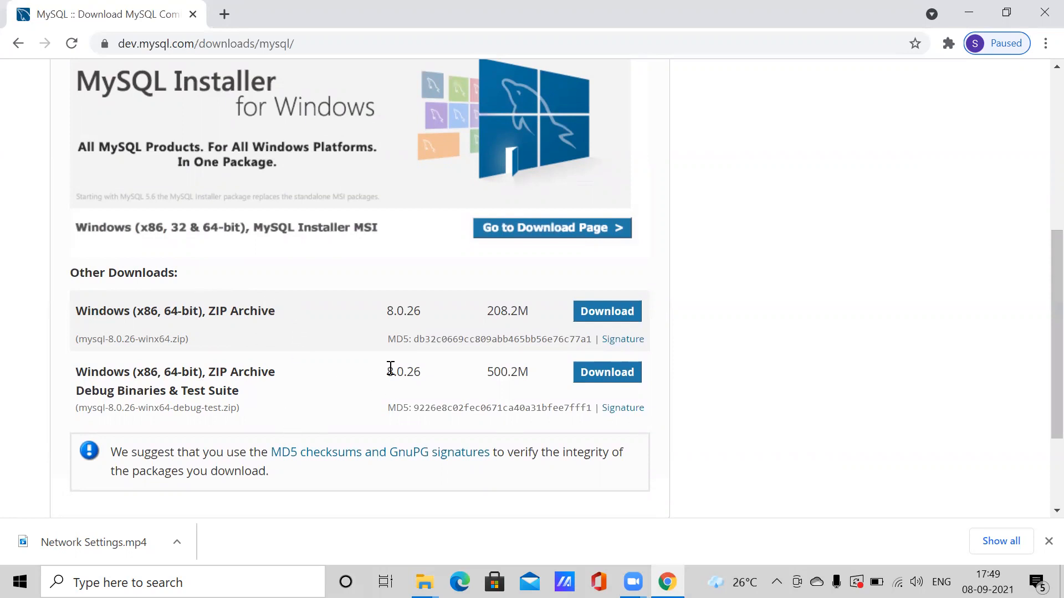
drag(1039, 330, 1040, 287)
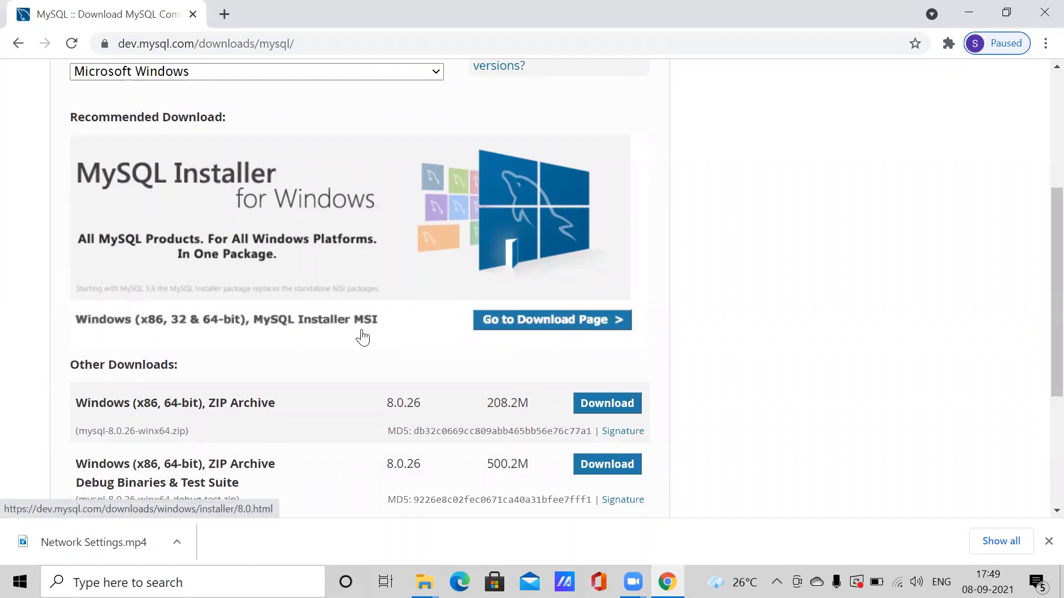
click(520, 327)
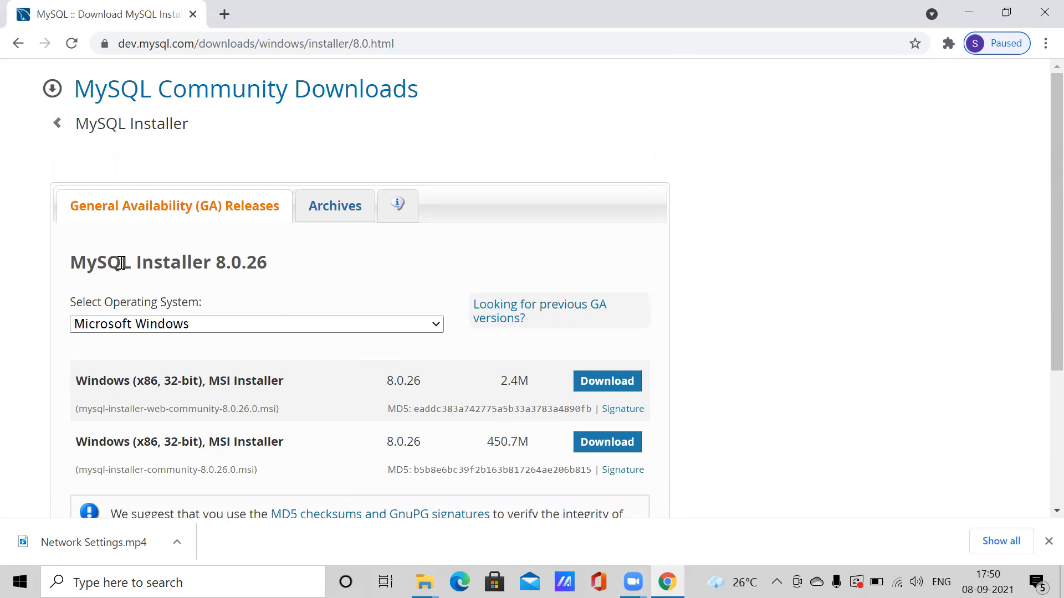
- Highlight the 'MySQL Installer 8.0.26' heading on the download page
drag(277, 268, 68, 262)
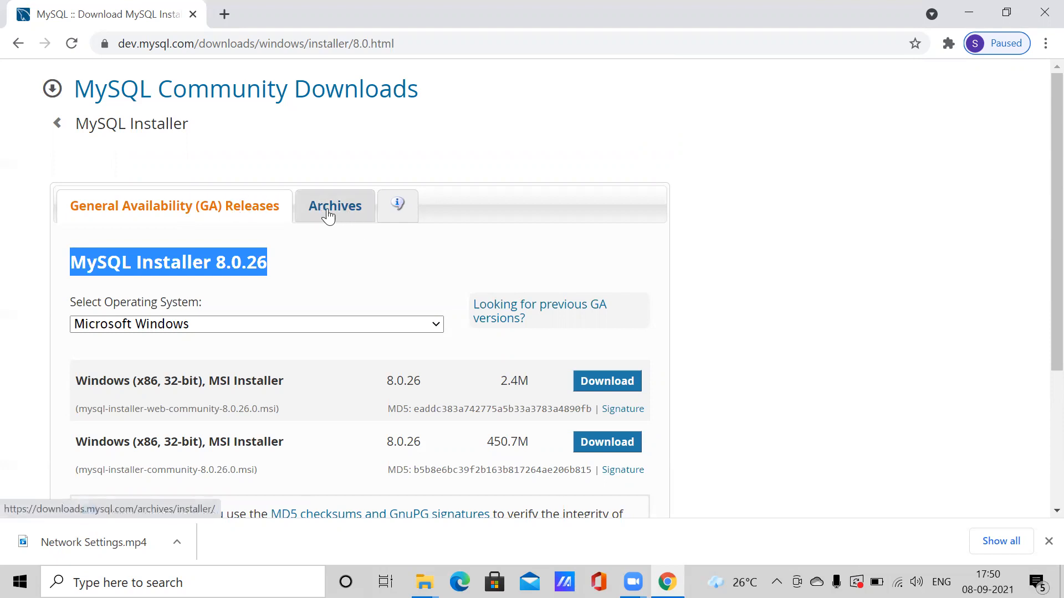
- Download the archived MySQL Installer 8.0.13 16.3M web community MSI from the Archives tab
click(349, 215)
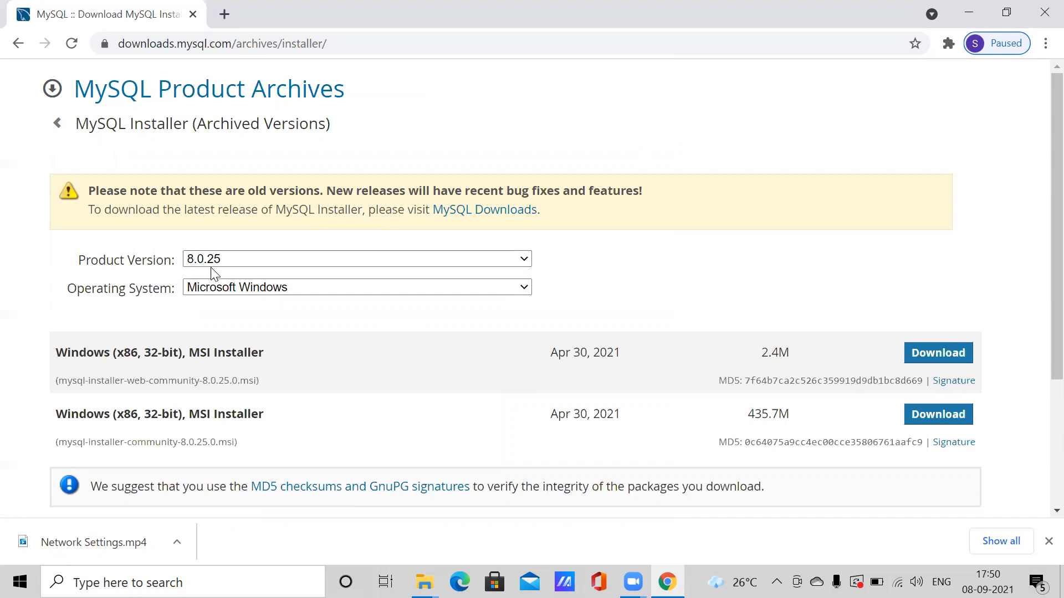
click(524, 260)
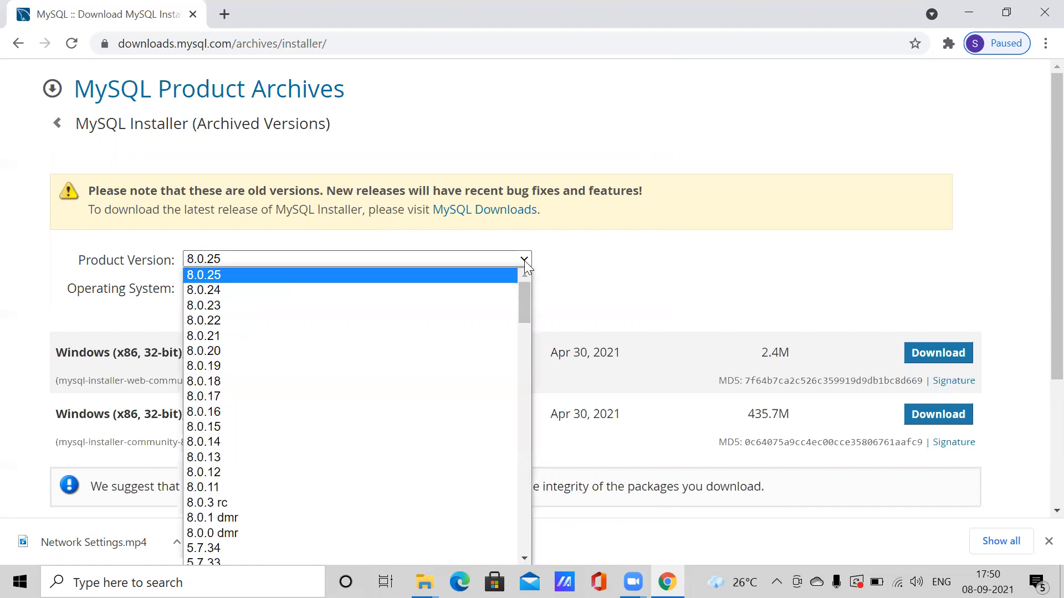
drag(524, 296, 515, 264)
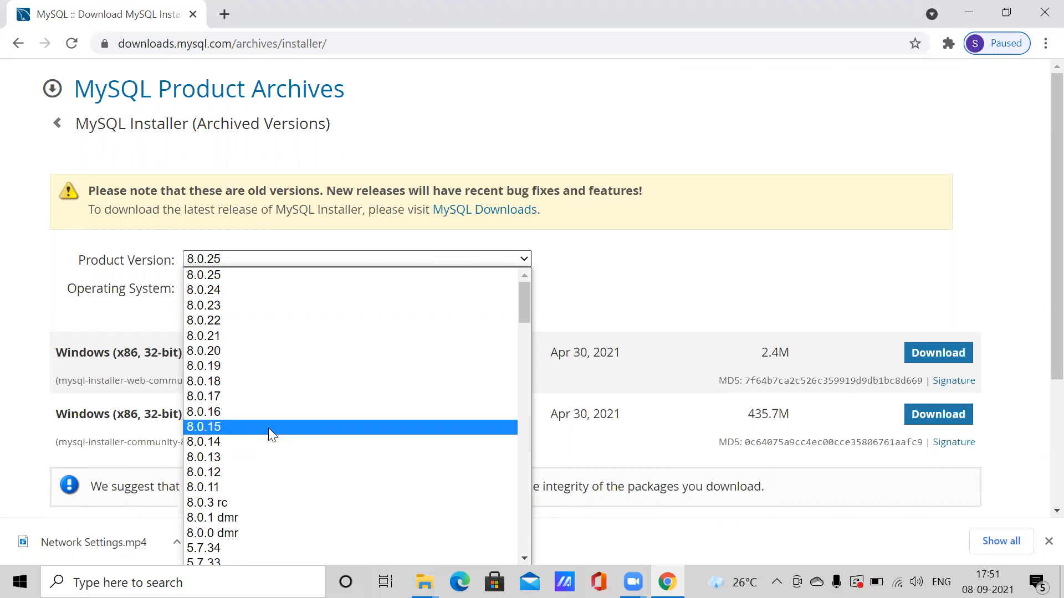
click(239, 458)
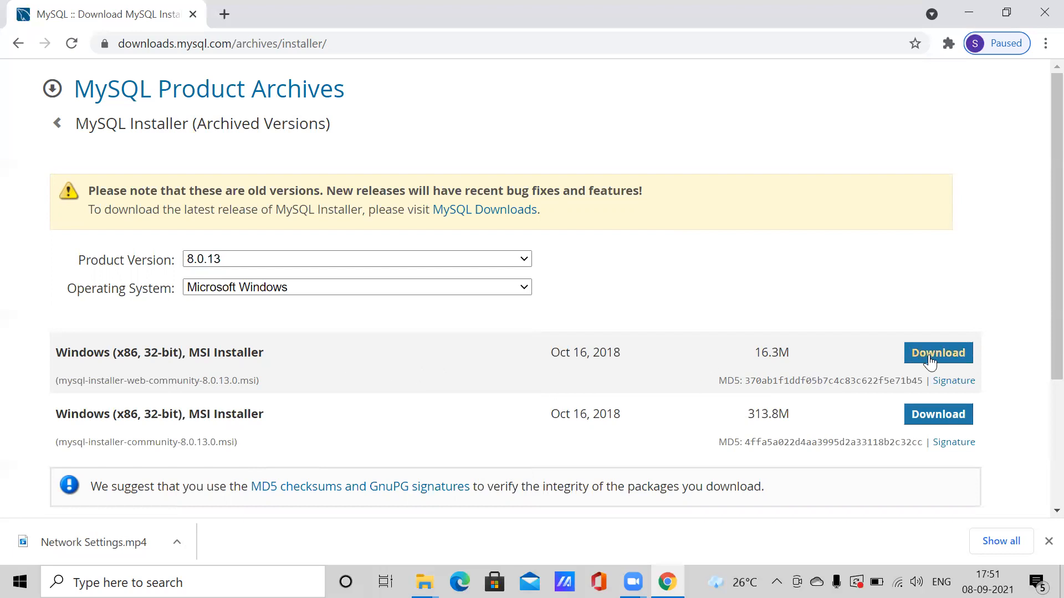
click(932, 360)
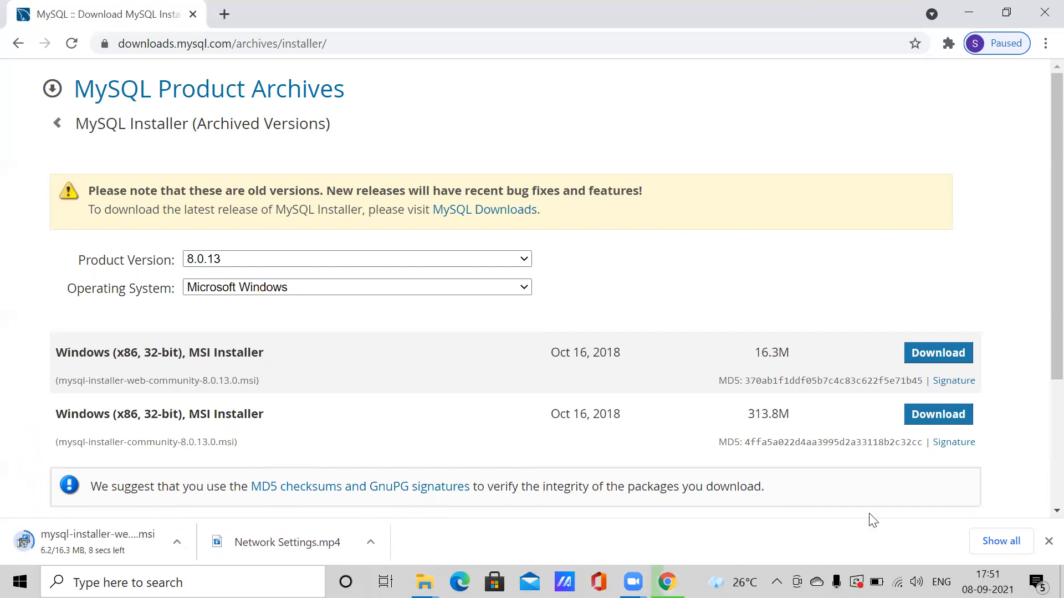
click(1048, 542)
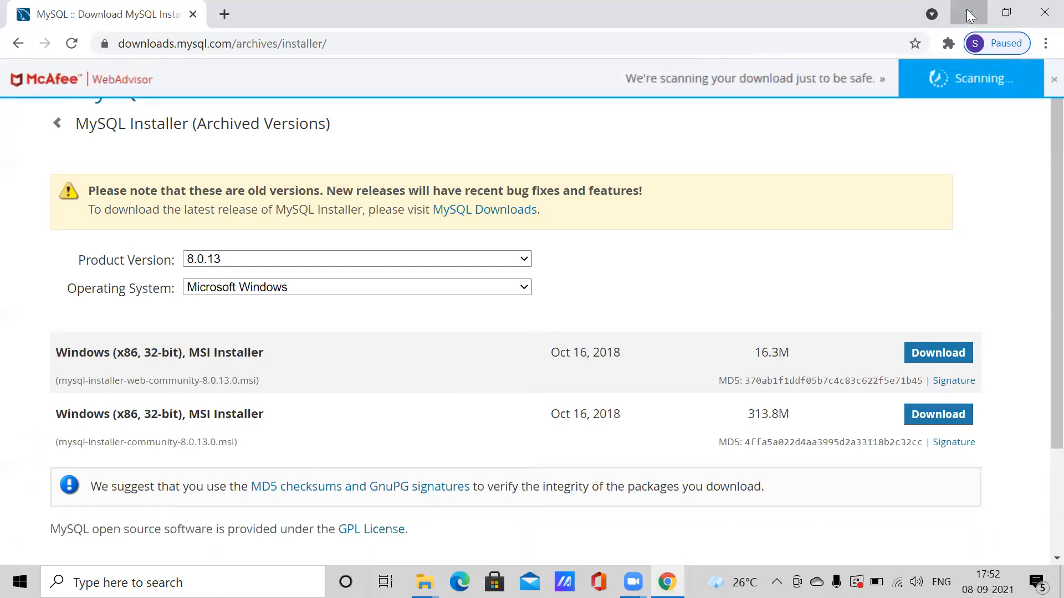
- Minimize Chrome and launch mysql-installer-web-community-8.0.13.0 (1) from the Downloads folder
click(969, 15)
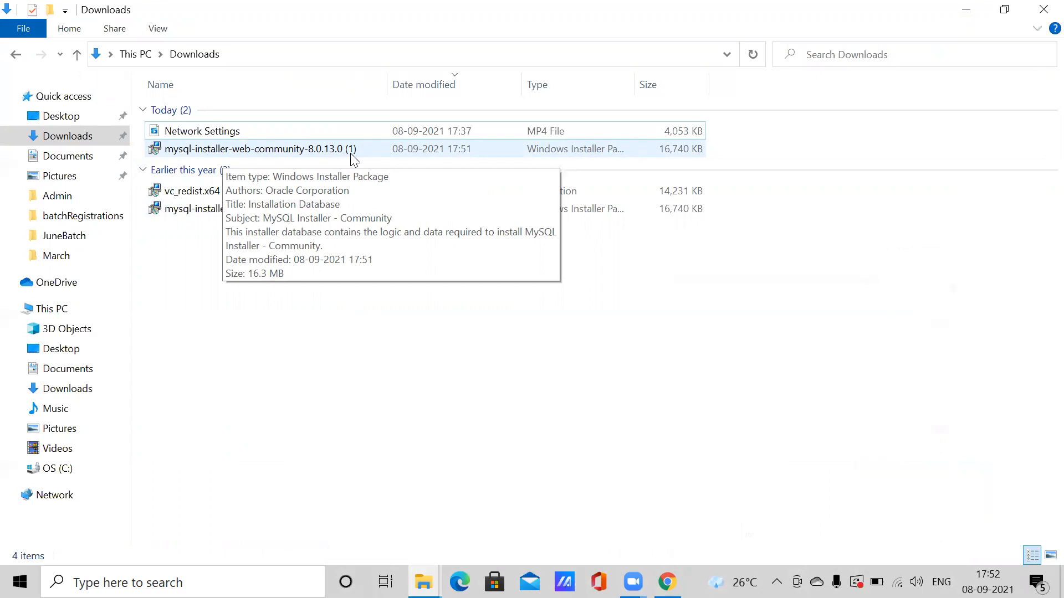
double_click(231, 154)
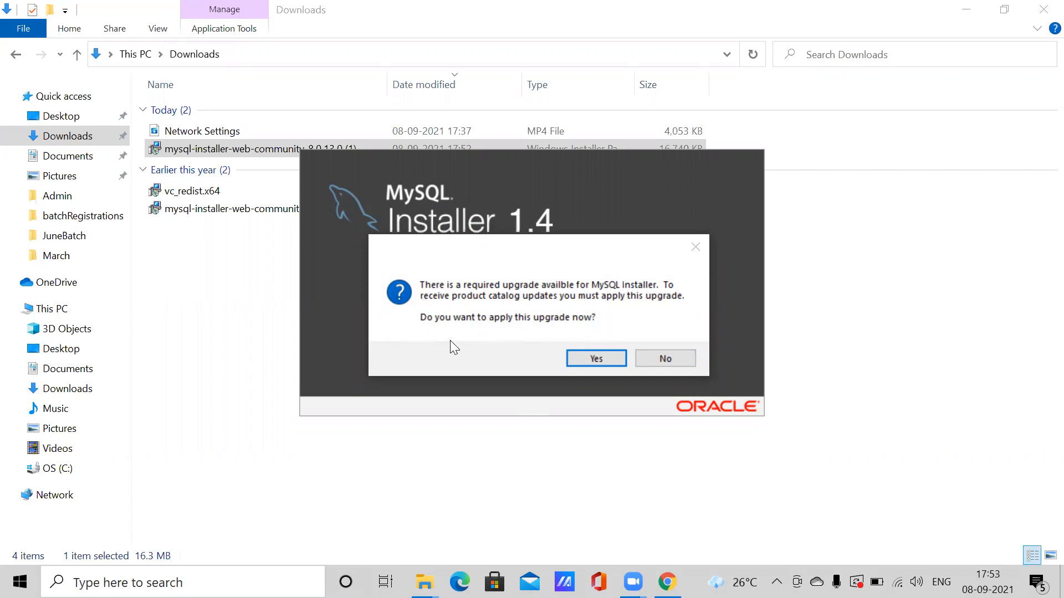
- Decline the installer upgrade and choose the Custom setup type
click(665, 358)
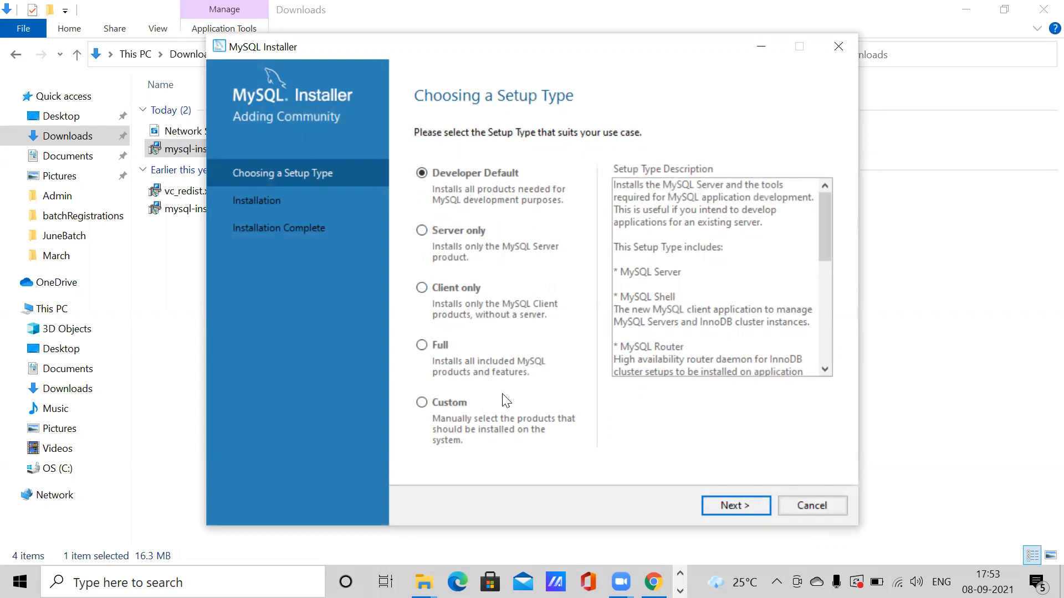
click(423, 403)
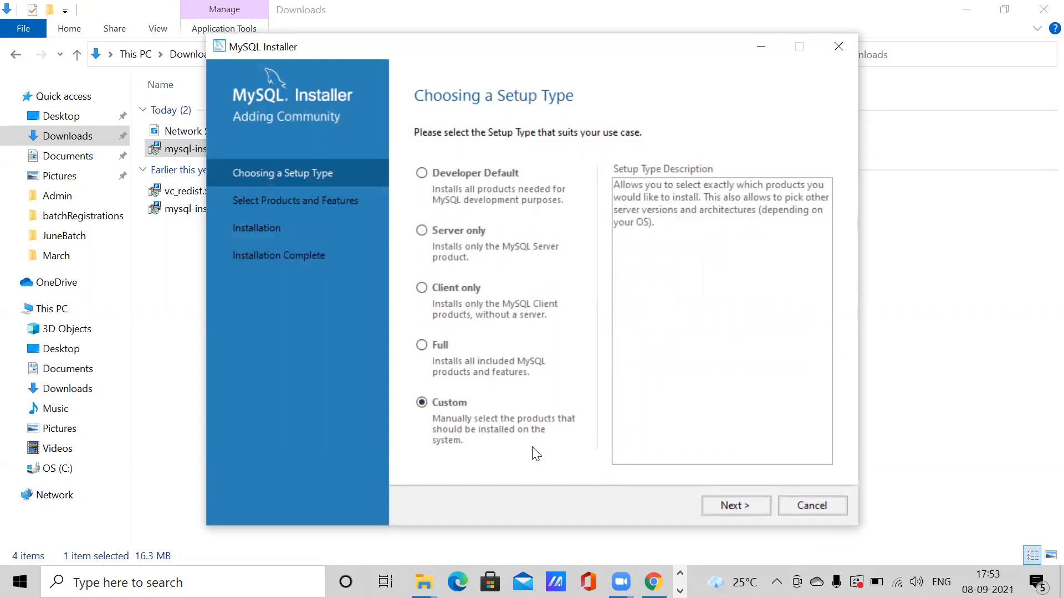
click(736, 507)
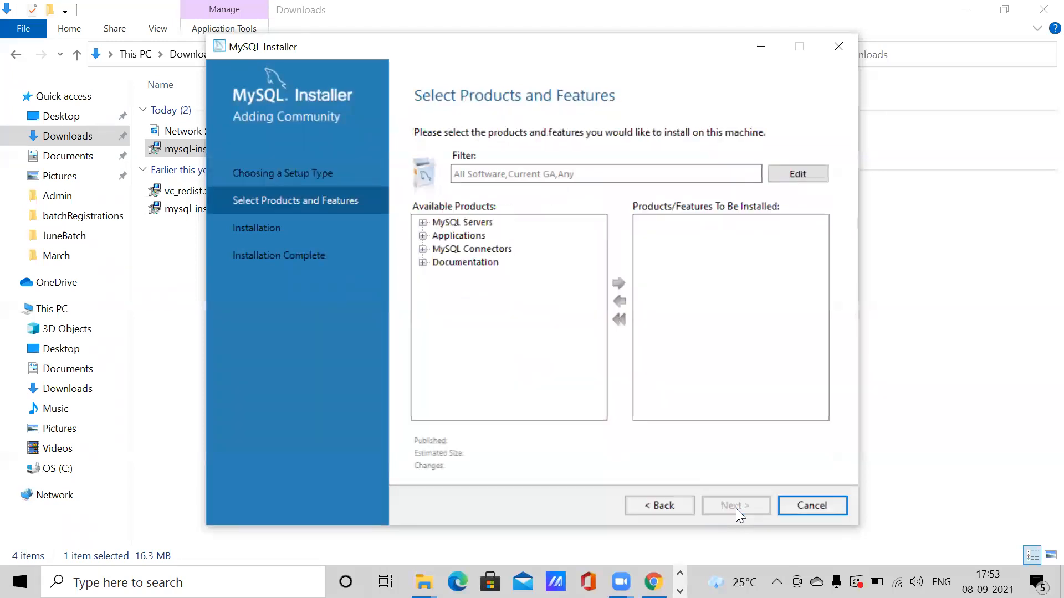
- Add MySQL Server 8.0.13 - X64 to the install list
click(423, 222)
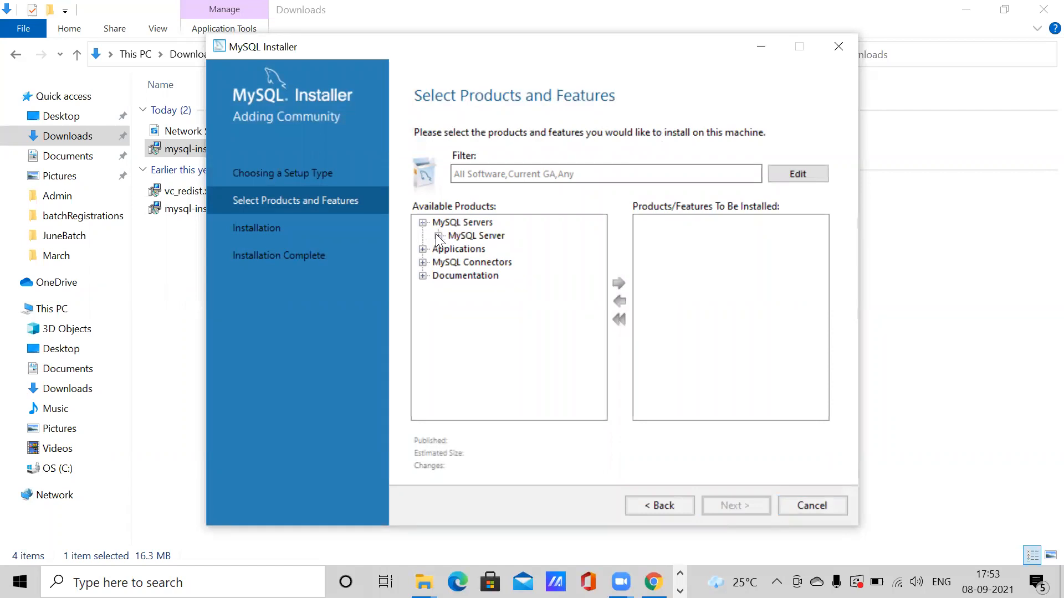
click(438, 236)
click(454, 249)
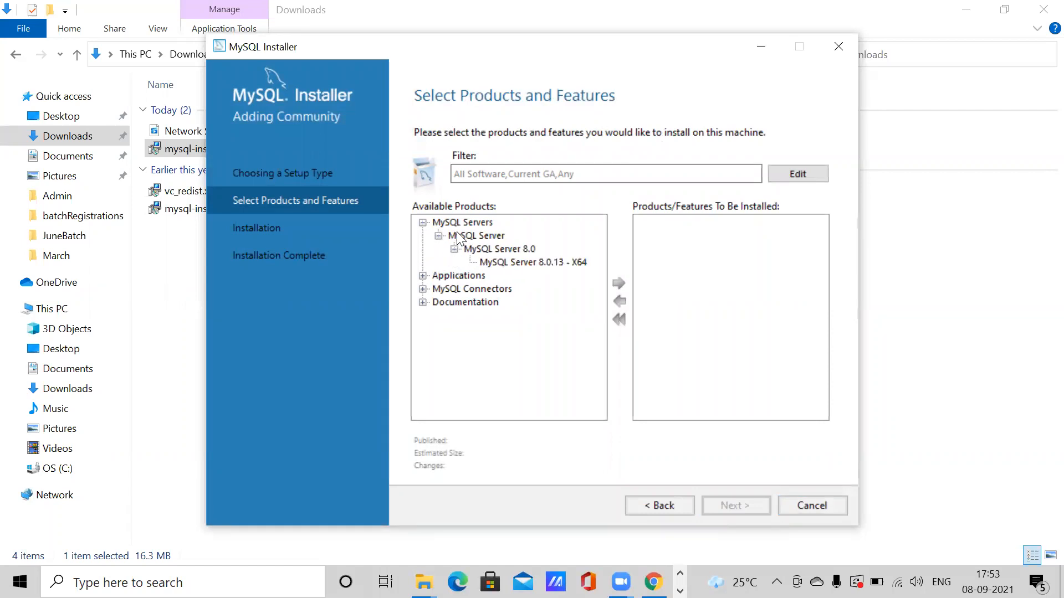
click(511, 263)
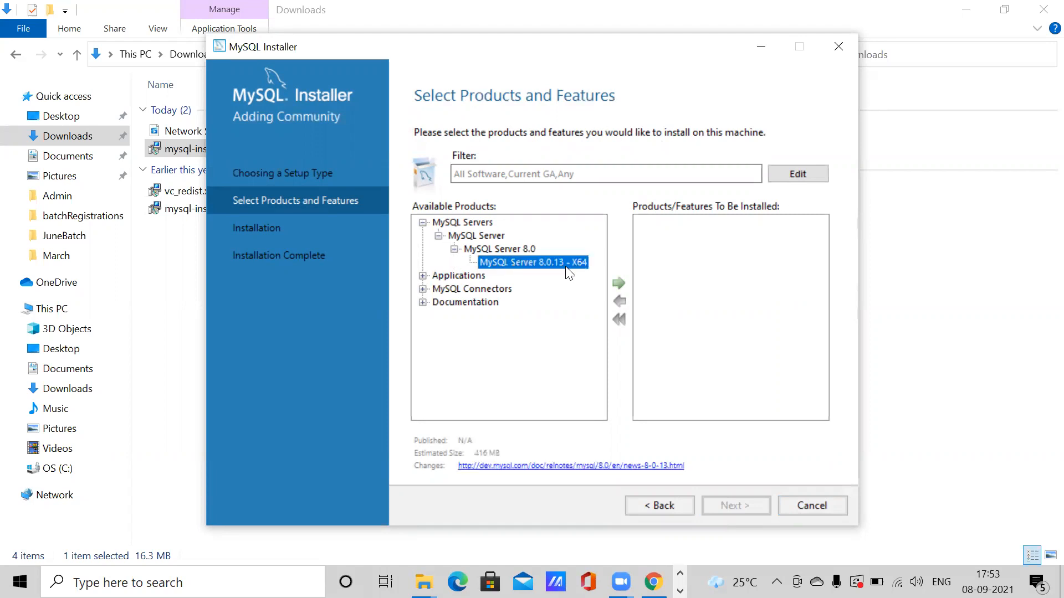
click(619, 283)
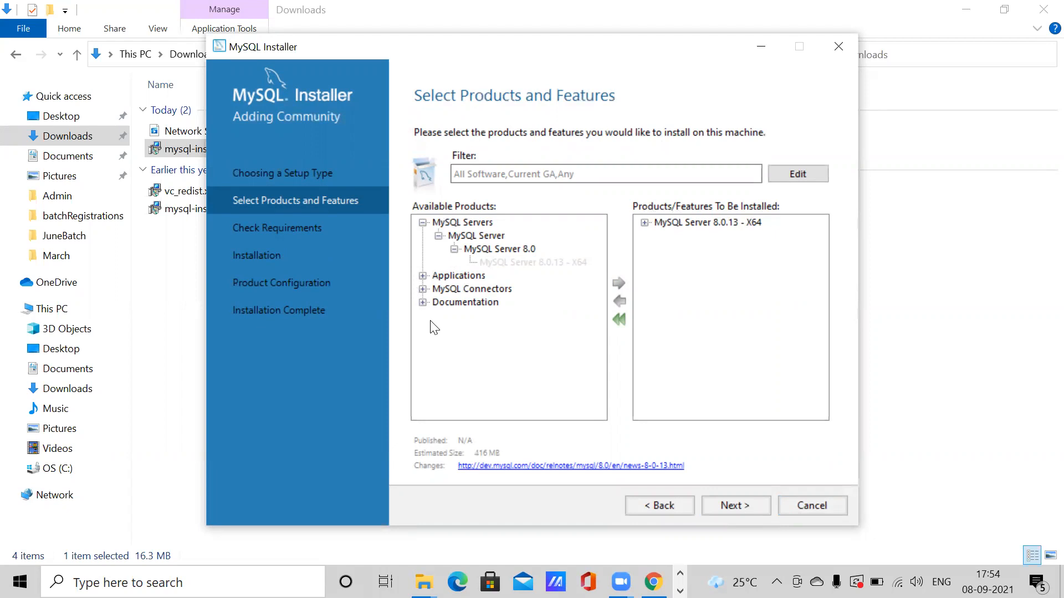
- Add MySQL Workbench 8.0.13 - X64 from Applications to the install list
click(423, 275)
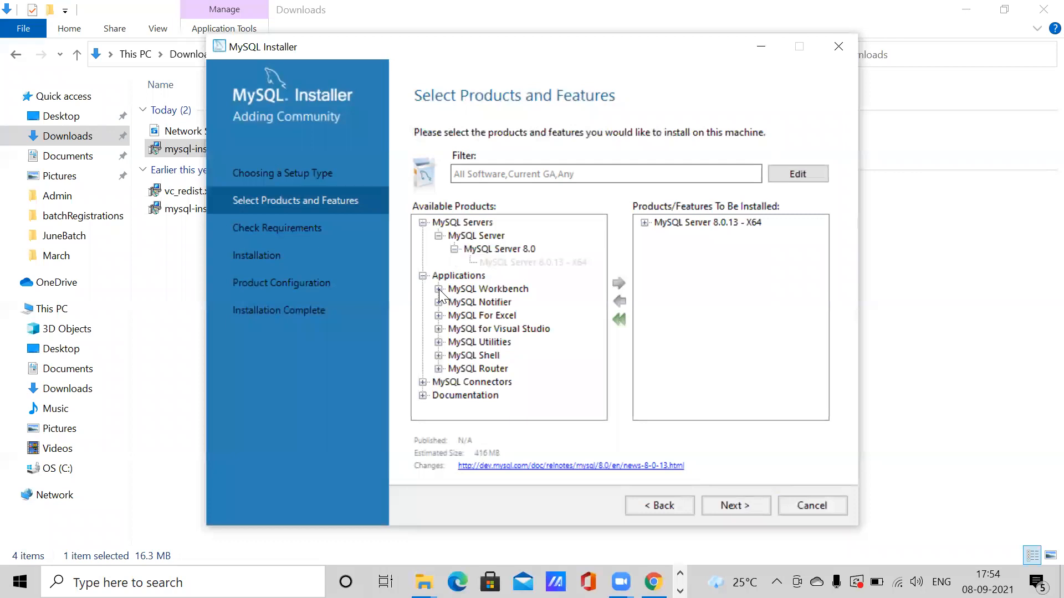
click(438, 289)
click(455, 303)
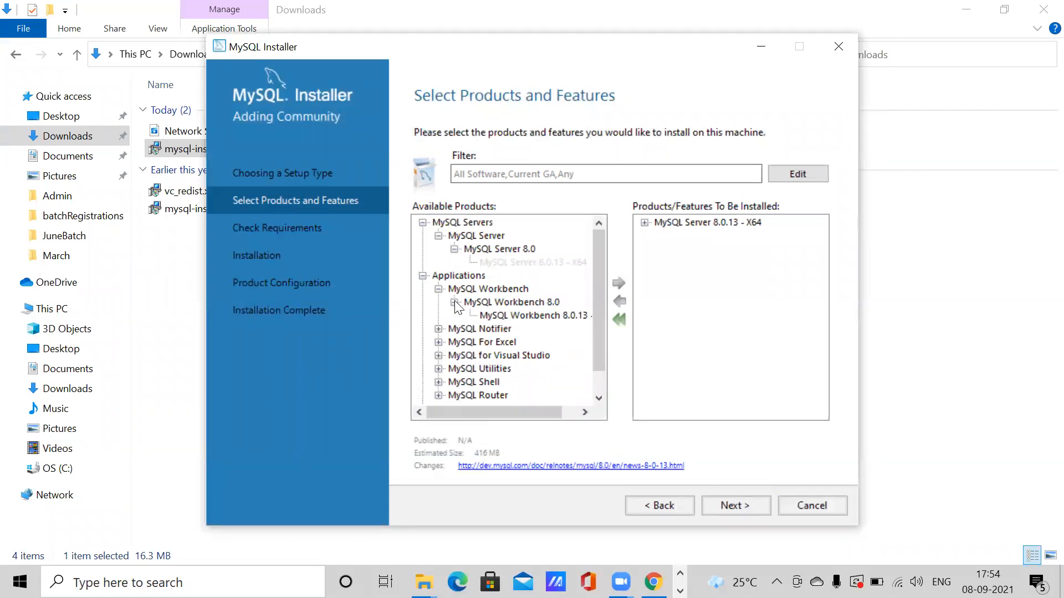
click(539, 317)
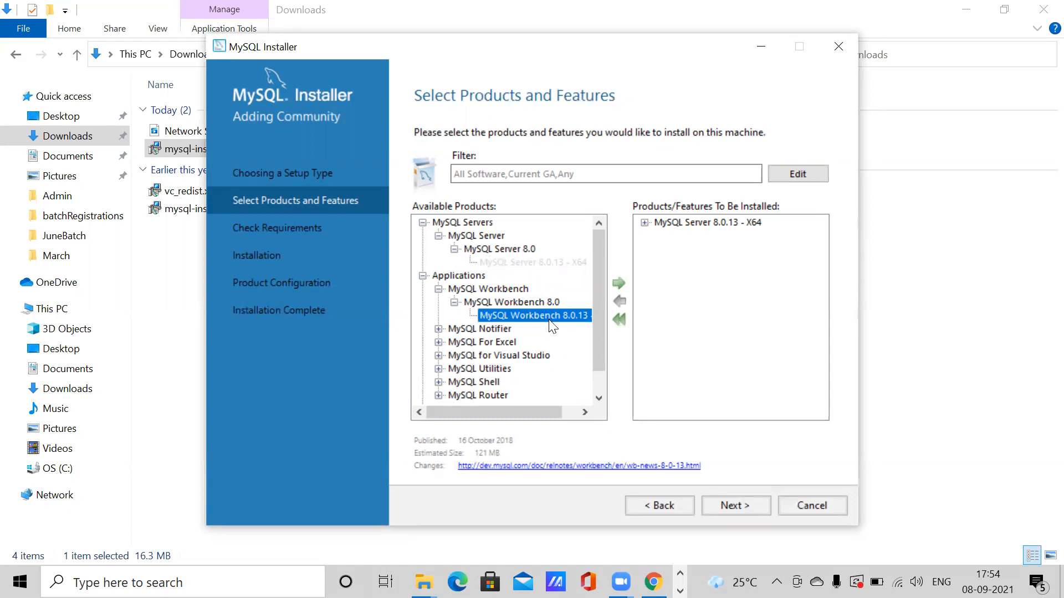
click(619, 283)
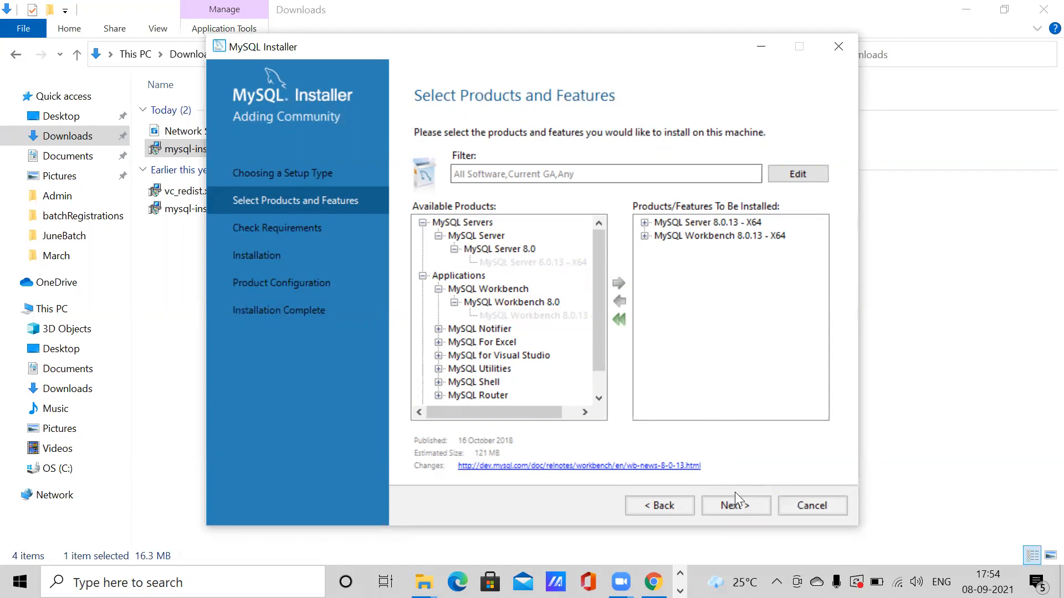
- Continue past product selection and Path Conflicts, accepting the existing-folder warning
click(733, 509)
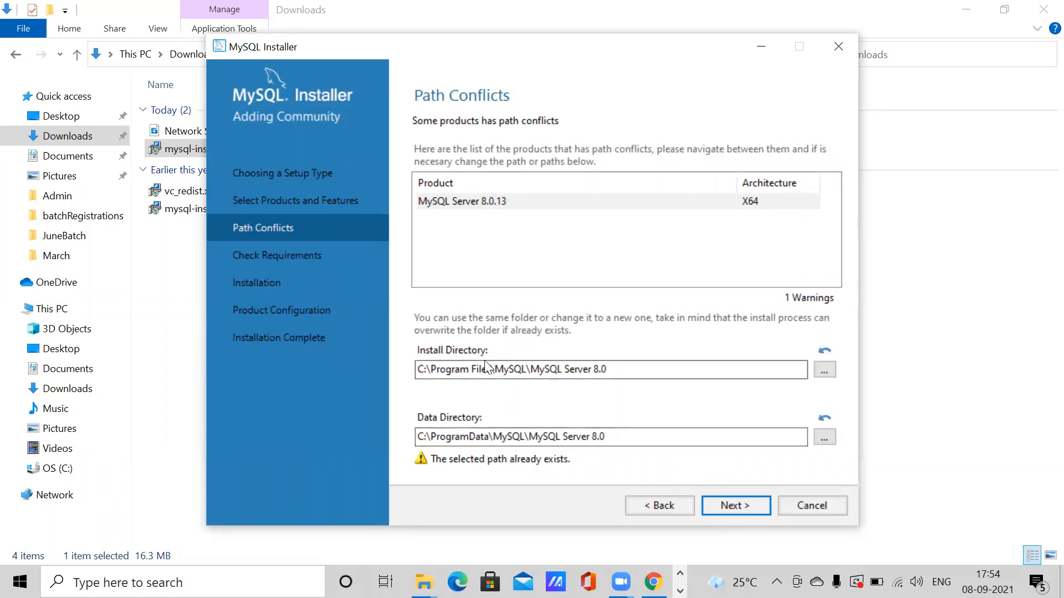
click(743, 510)
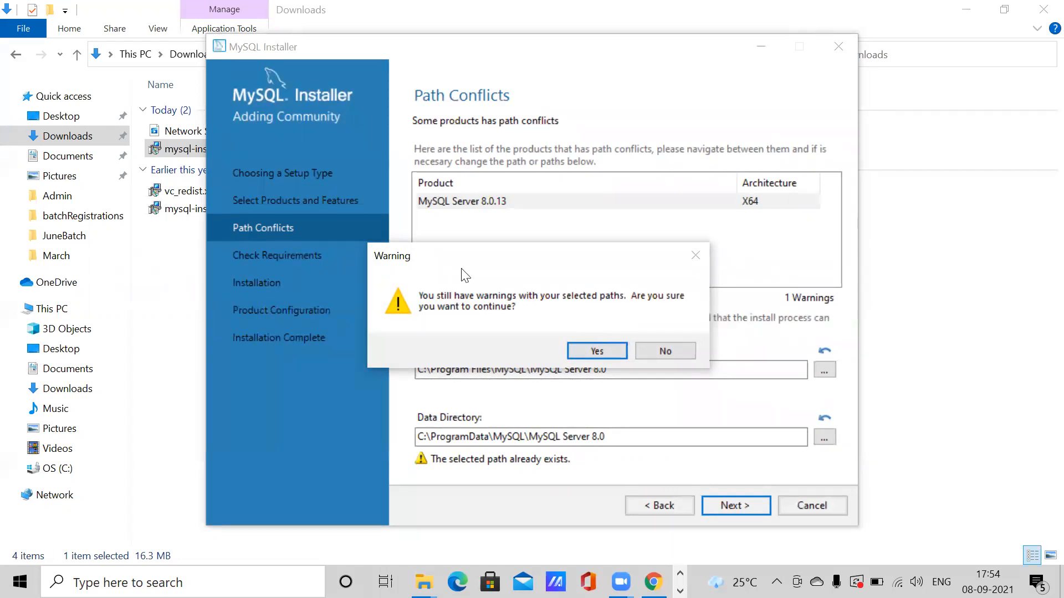
click(611, 349)
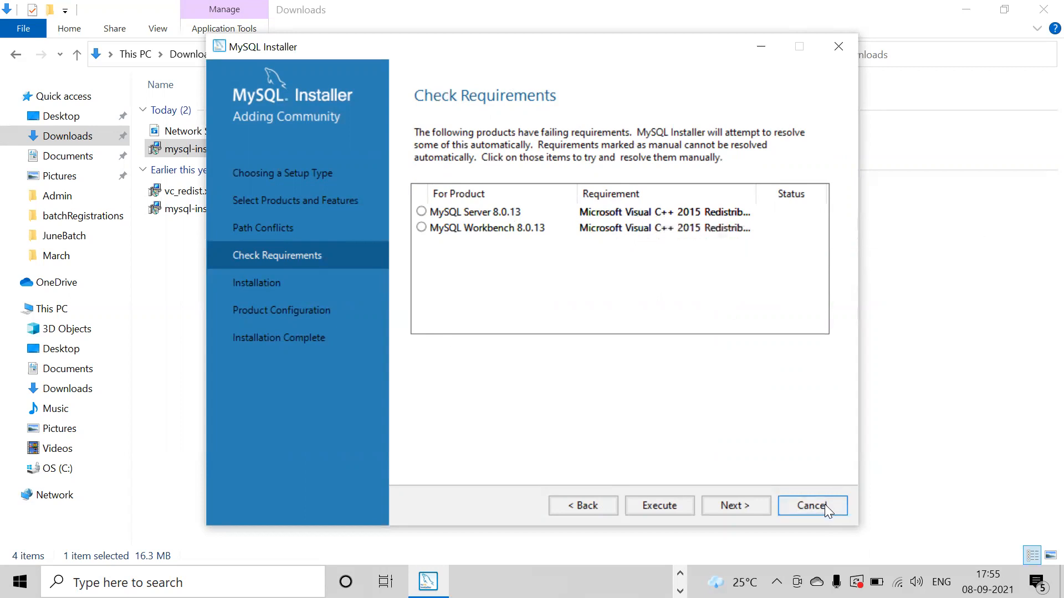
- Exit MySQL Installer at the failing Check Requirements page
click(838, 47)
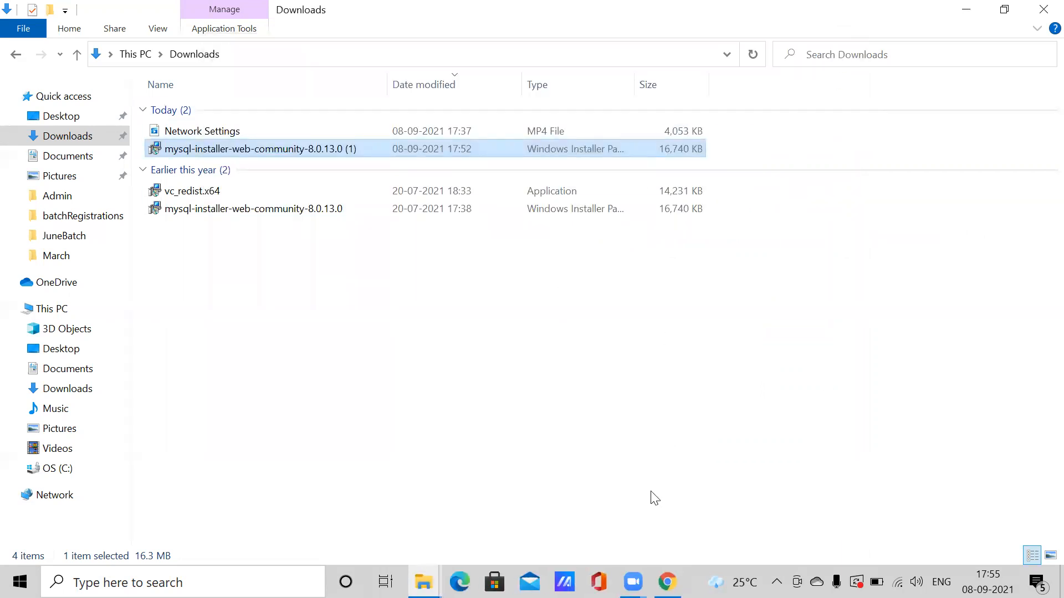
- In a new Chrome tab, search Google for 'visual c++' and open Microsoft's Visual C++ 2015 Redistributable page
click(667, 582)
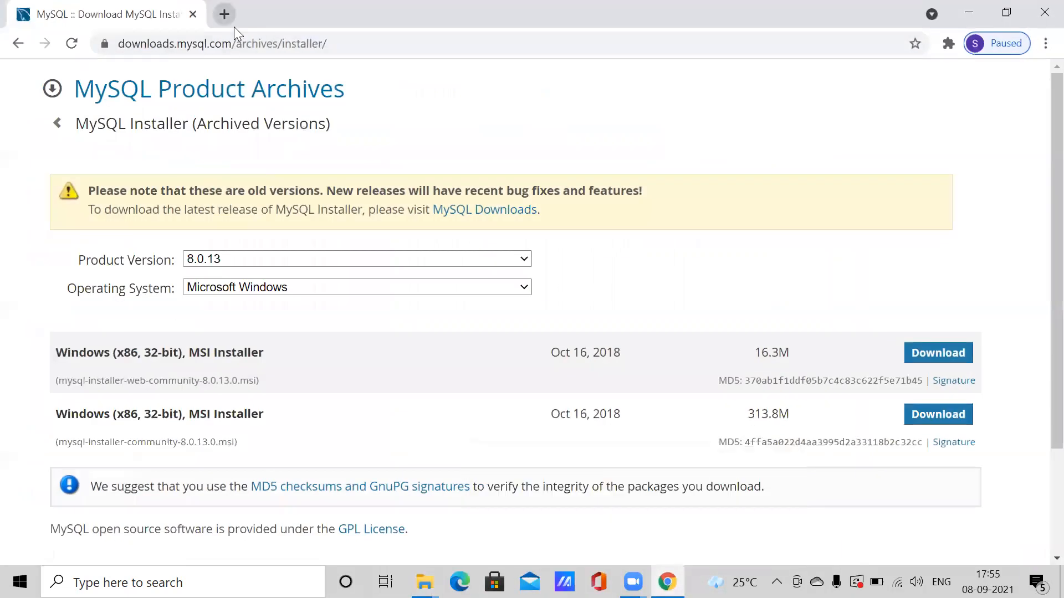
click(222, 14)
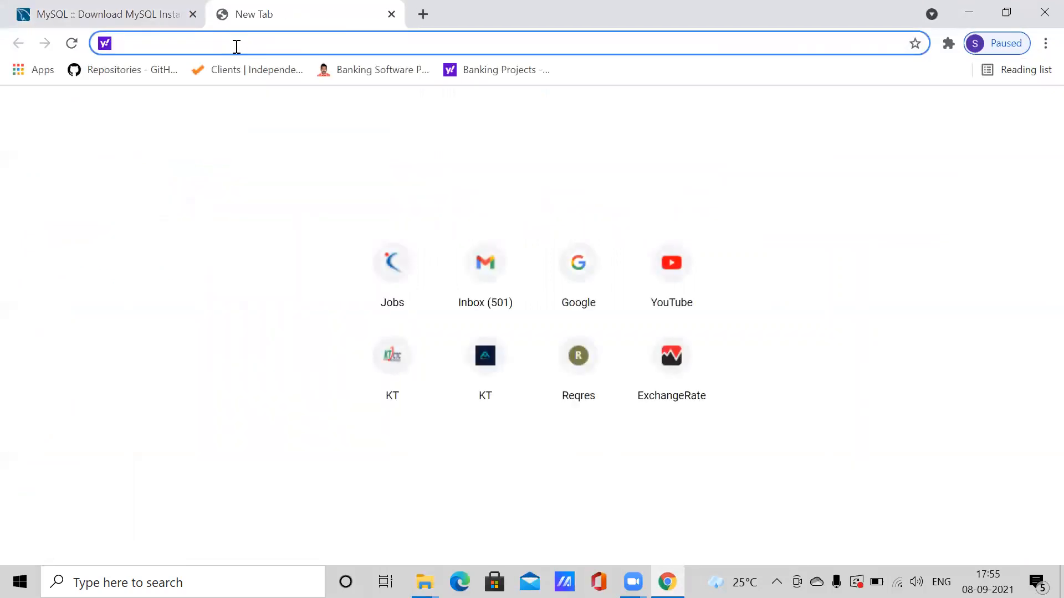
text(google.com)
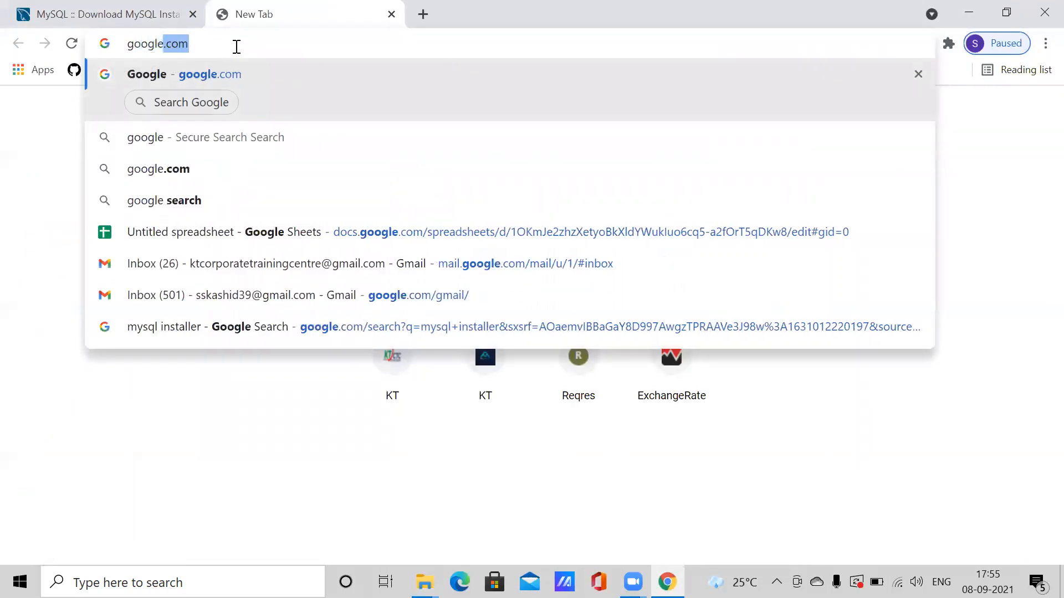
key(Return)
click(369, 271)
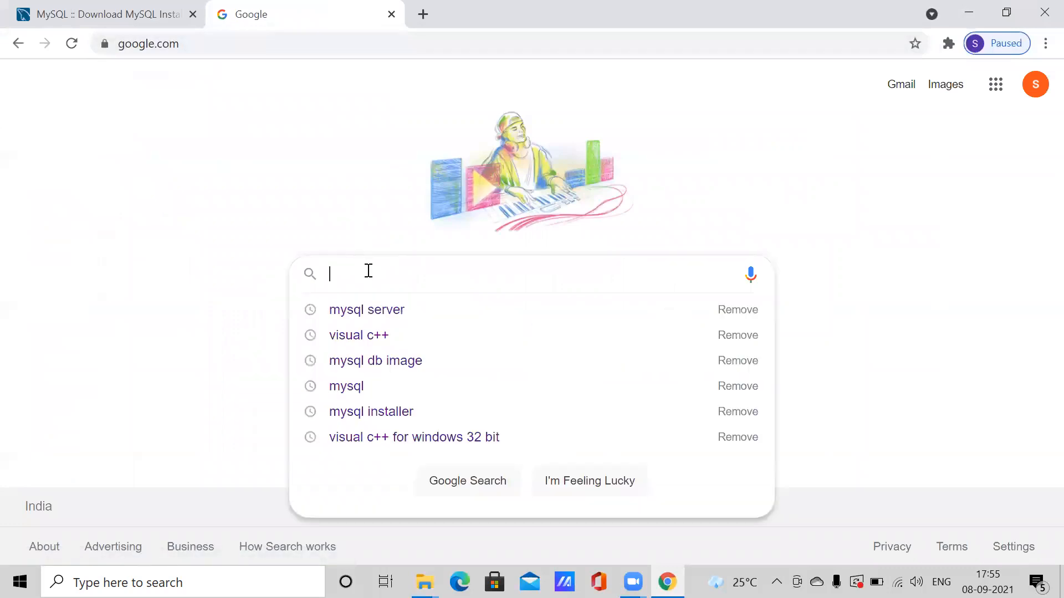
text(visual c)
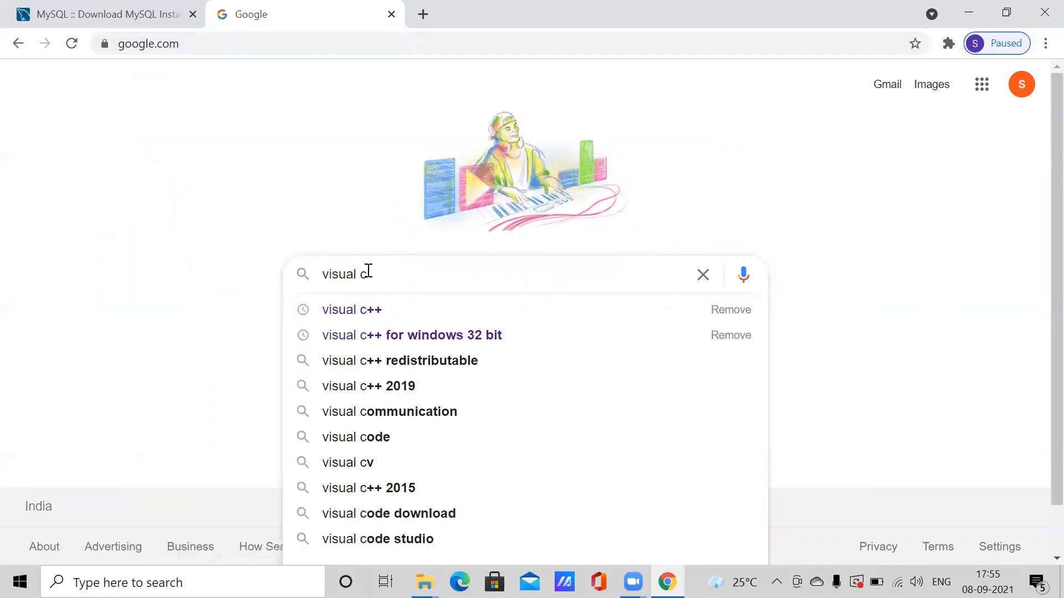
text(++)
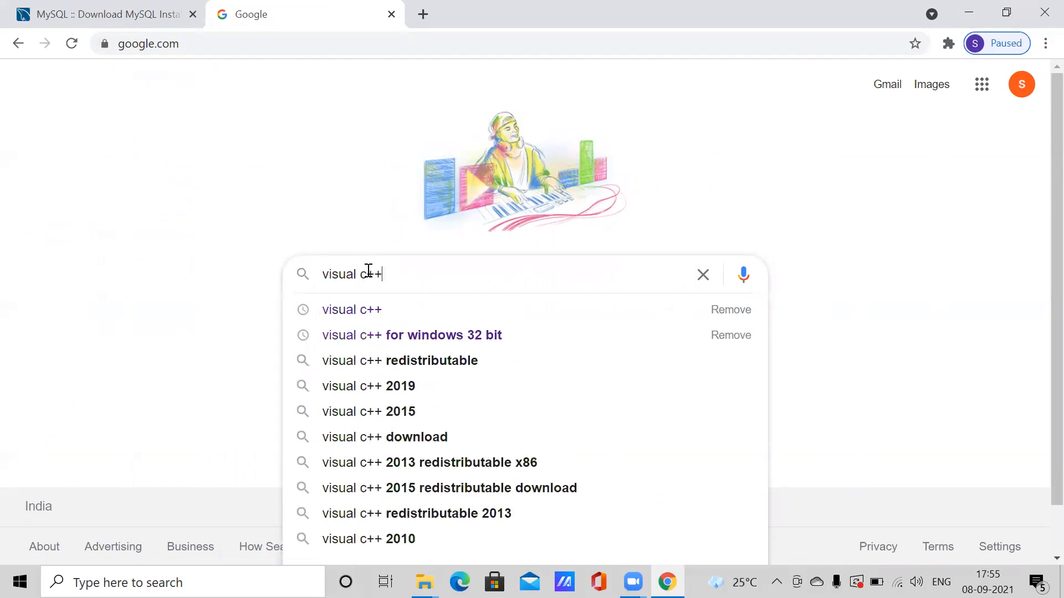
key(Return)
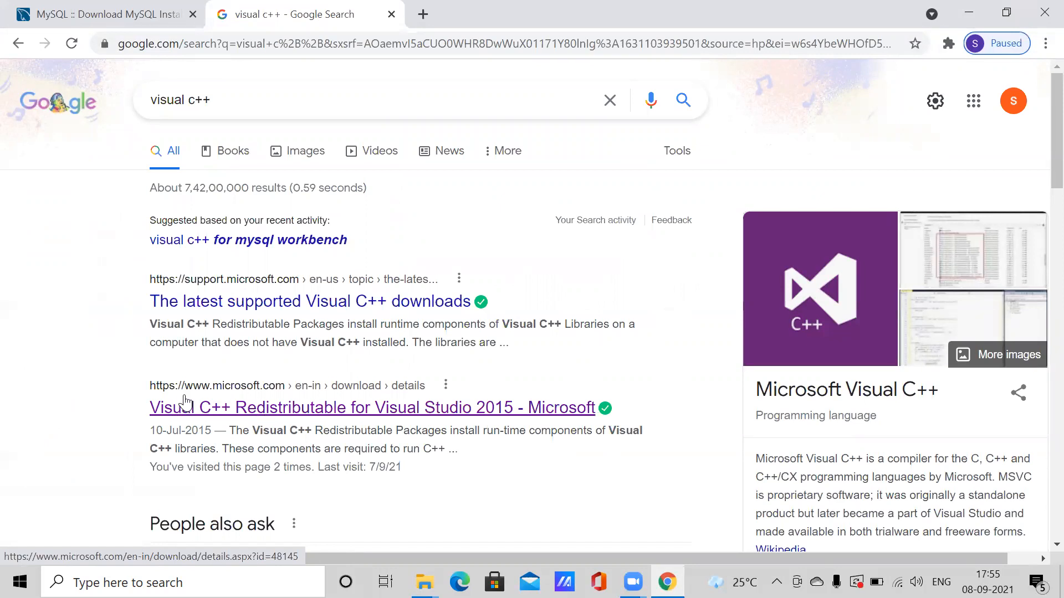
click(277, 407)
click(439, 408)
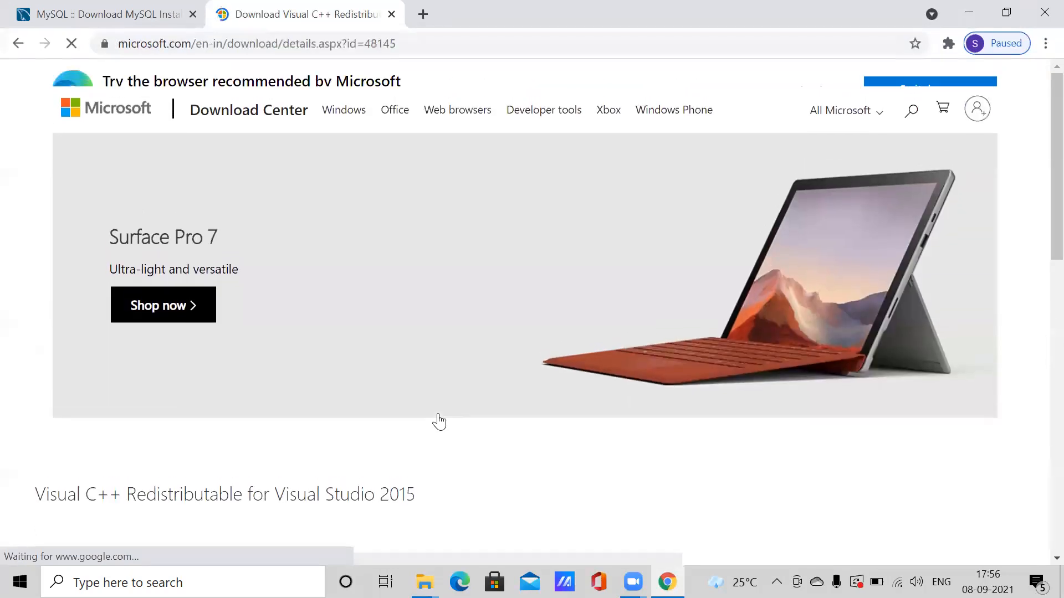
- Start downloading the 64-bit vc_redist.x64.exe redistributable from the Download Center
scroll(1038, 266, down, 5)
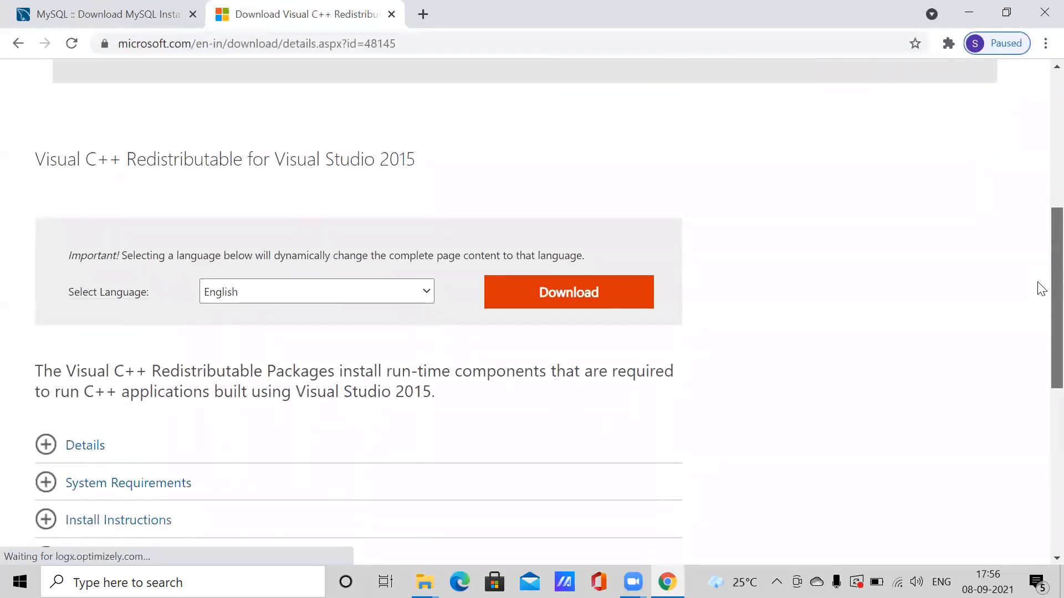
click(593, 305)
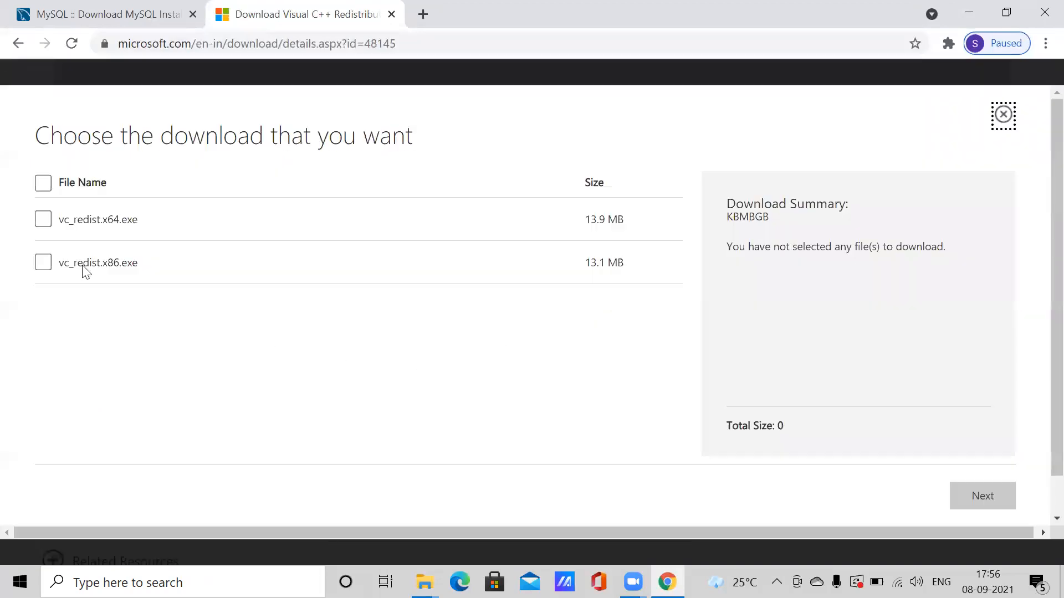
click(43, 219)
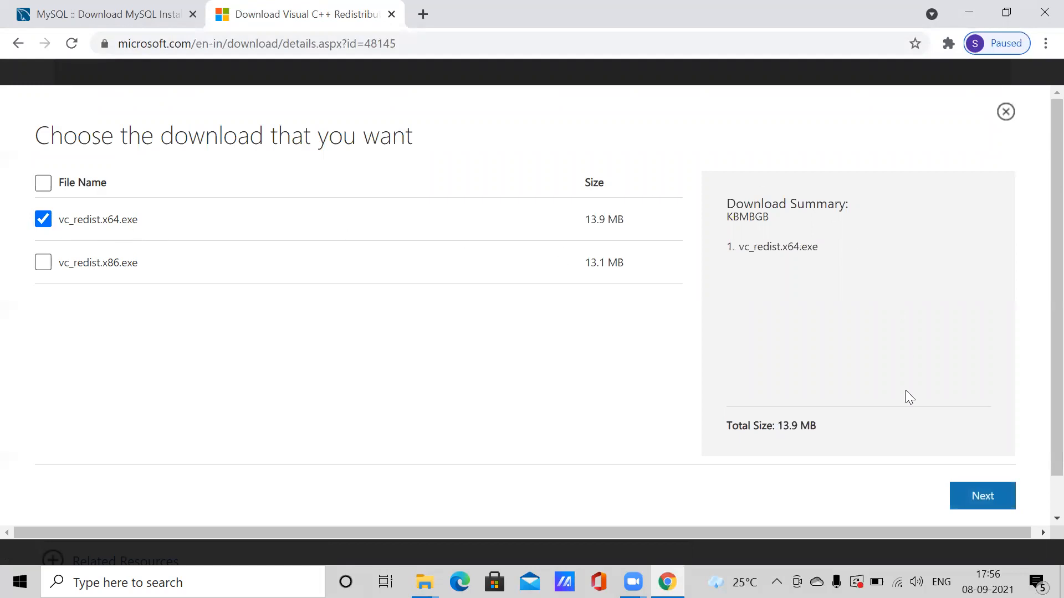
click(974, 502)
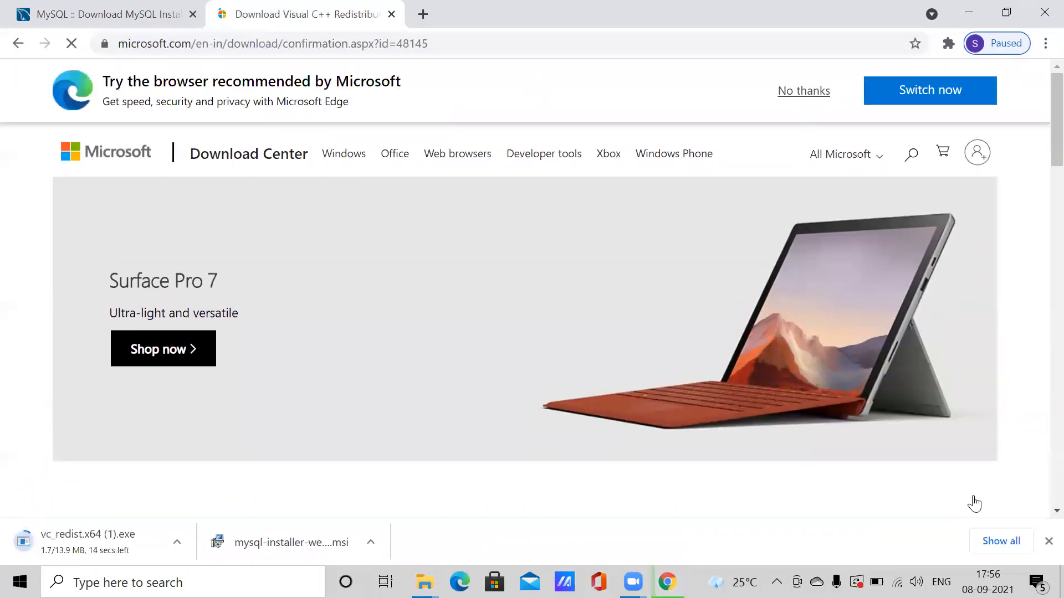
- Pause the vc_redist.x64 download and bring the Downloads folder window forward
click(176, 542)
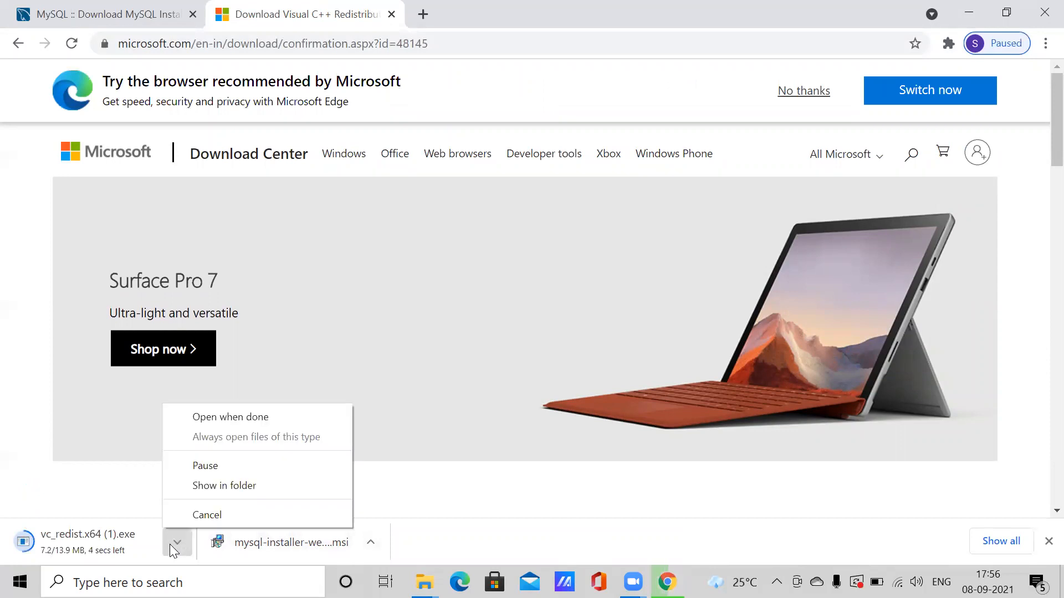
click(209, 467)
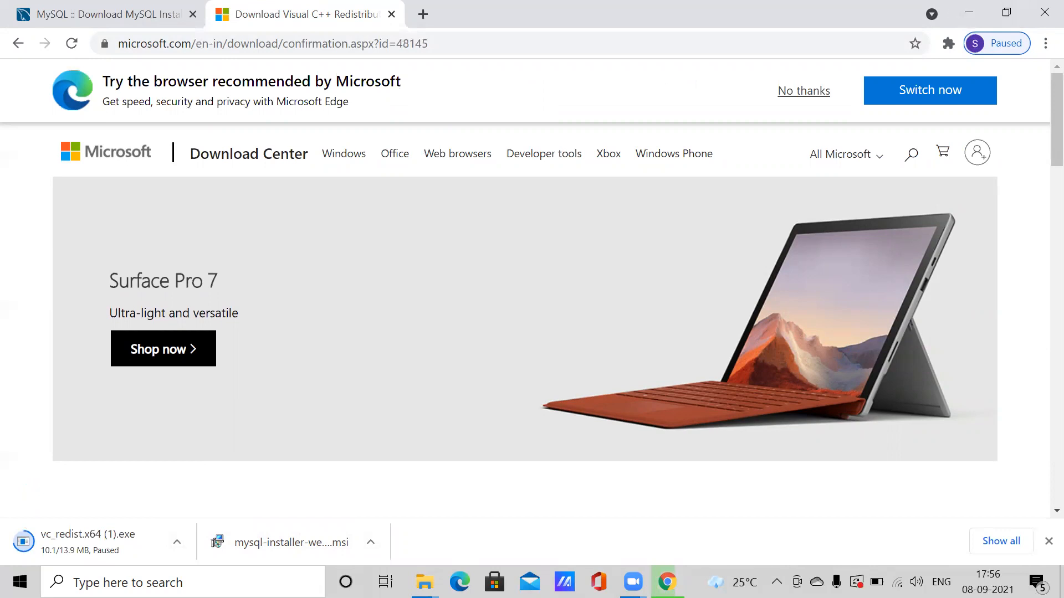
click(423, 582)
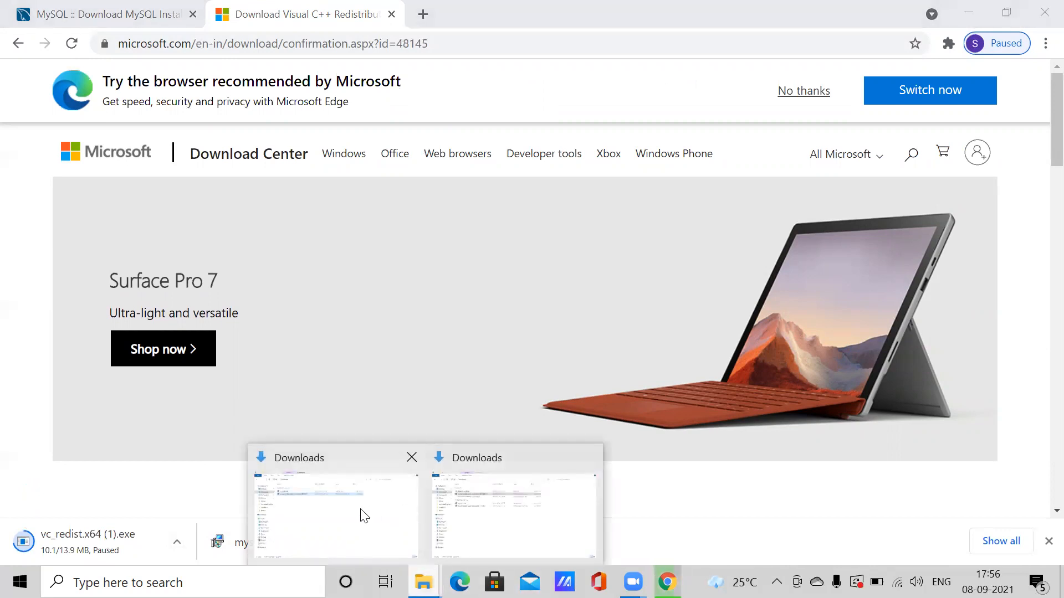
click(532, 530)
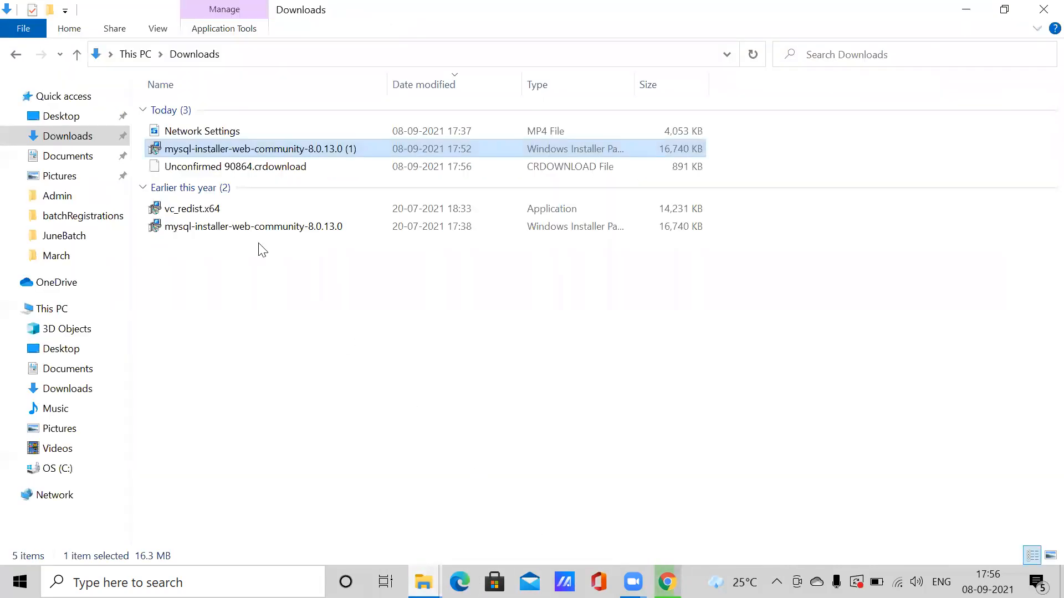
- Run vc_redist.x64, accept the licence terms and install Visual C++ 2015 x64 with admin approval
click(165, 212)
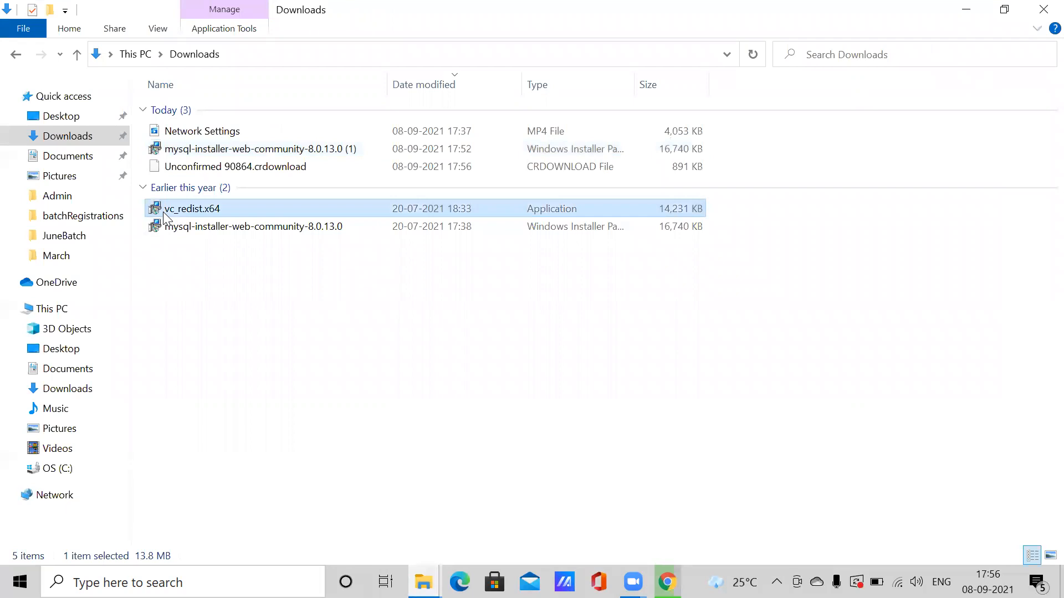
double_click(245, 210)
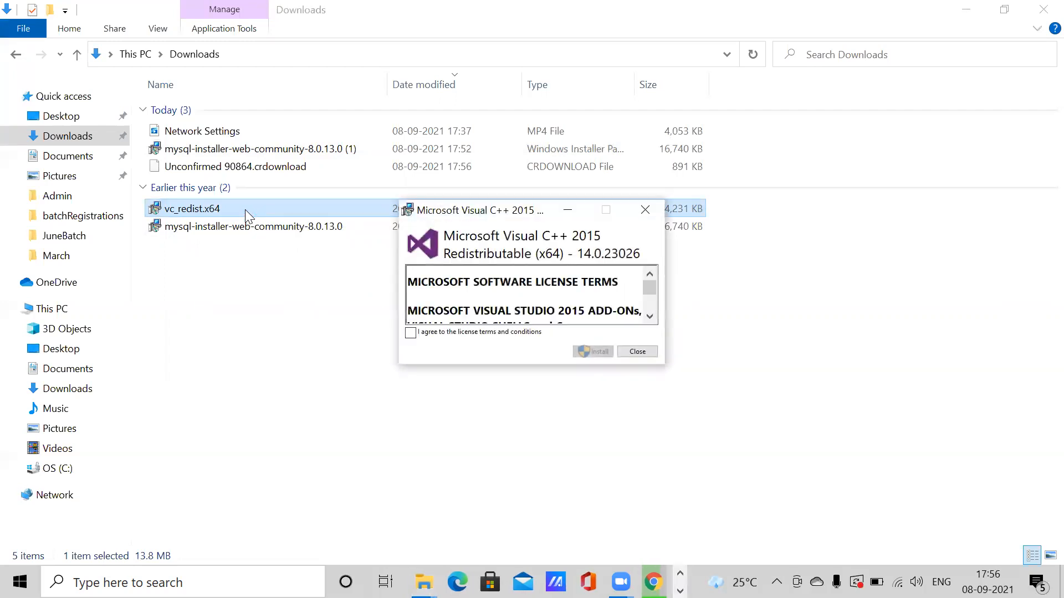
click(463, 333)
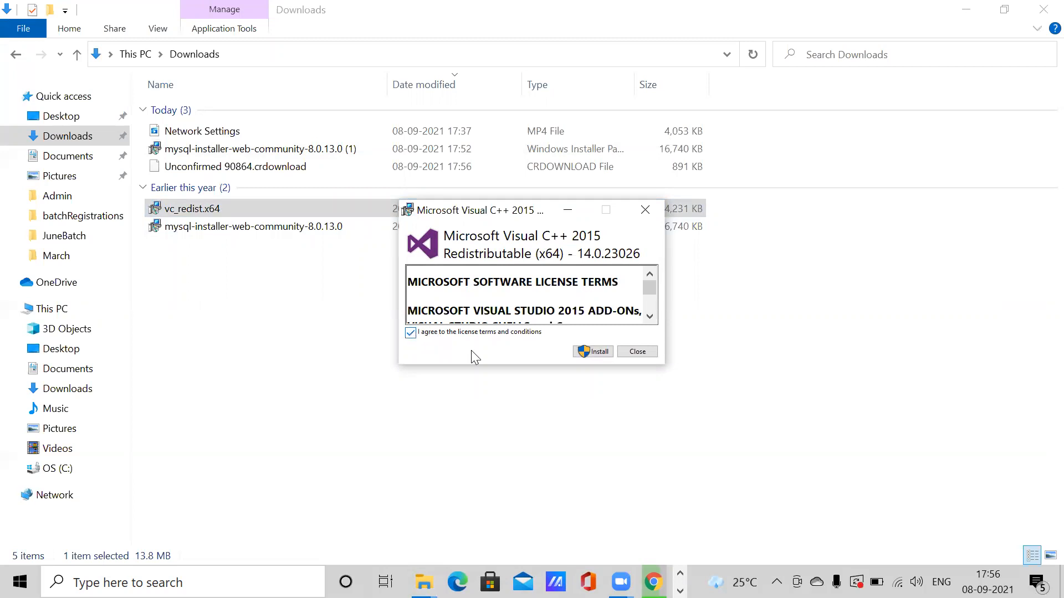
click(593, 351)
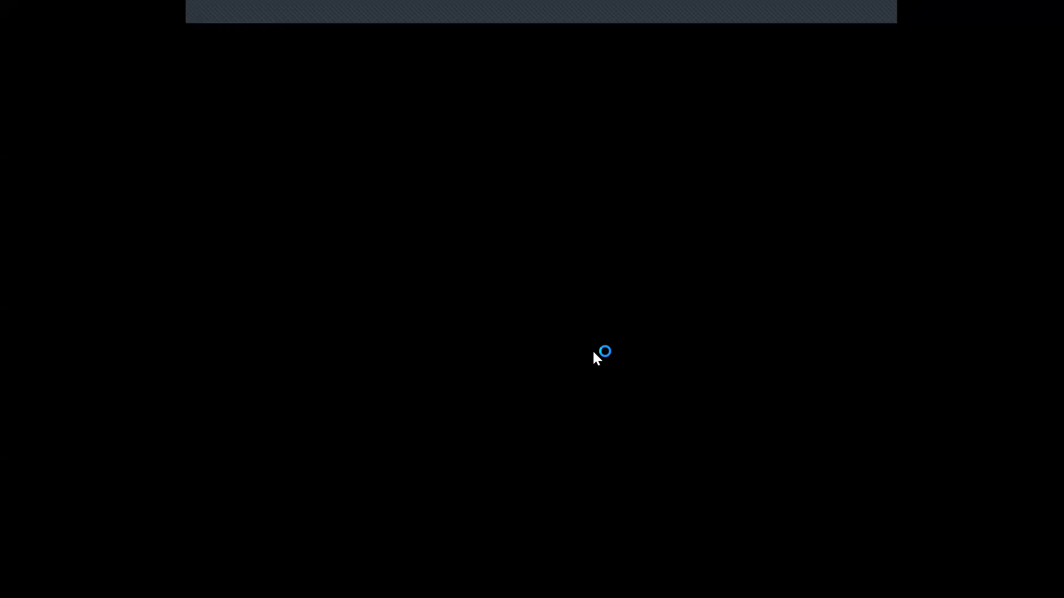
click(458, 400)
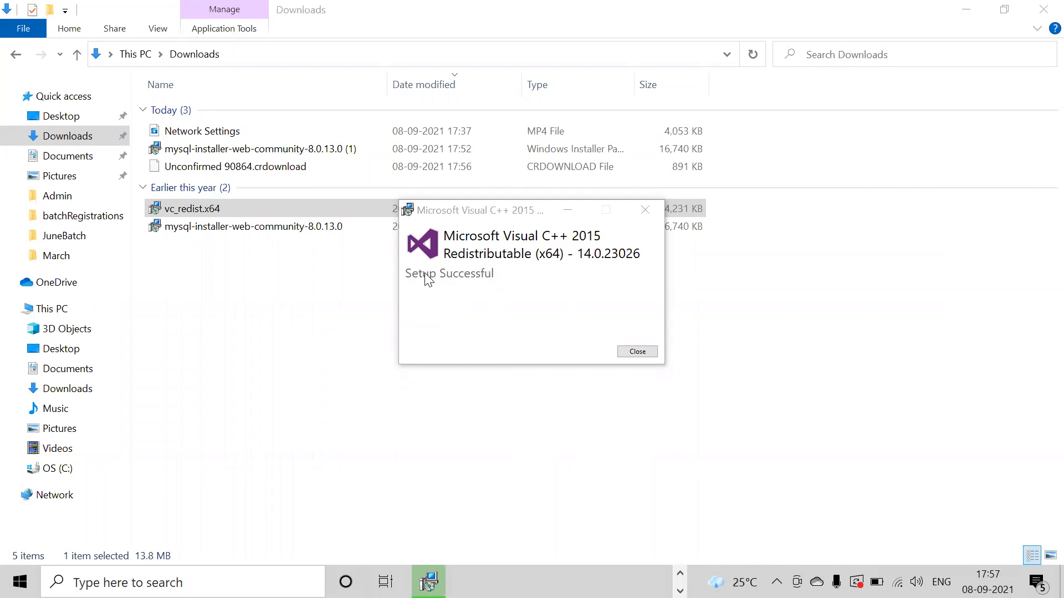
- Close the successful redistributable setup and clear the file selection in Downloads
click(633, 352)
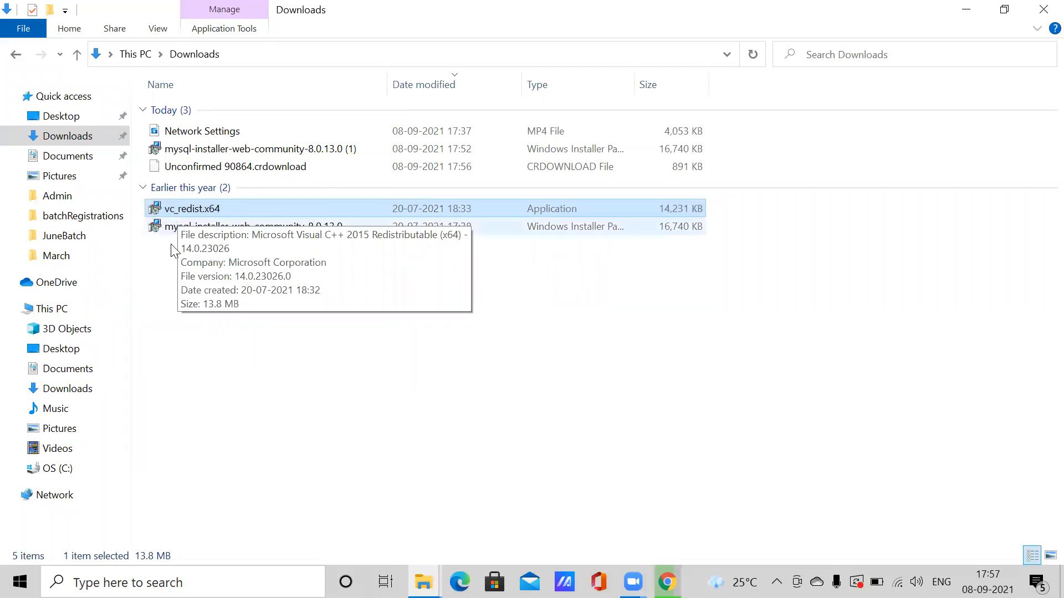
click(300, 277)
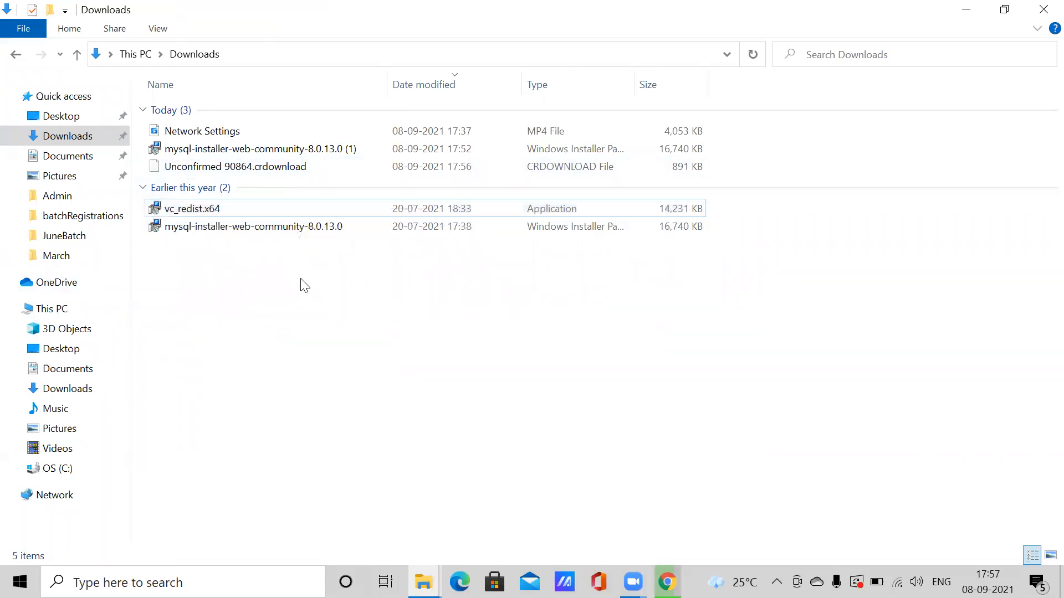
- Launch mysql-installer-web-community-8.0.13.0 without upgrading, choose Custom setup, and expand MySQL Servers
double_click(197, 227)
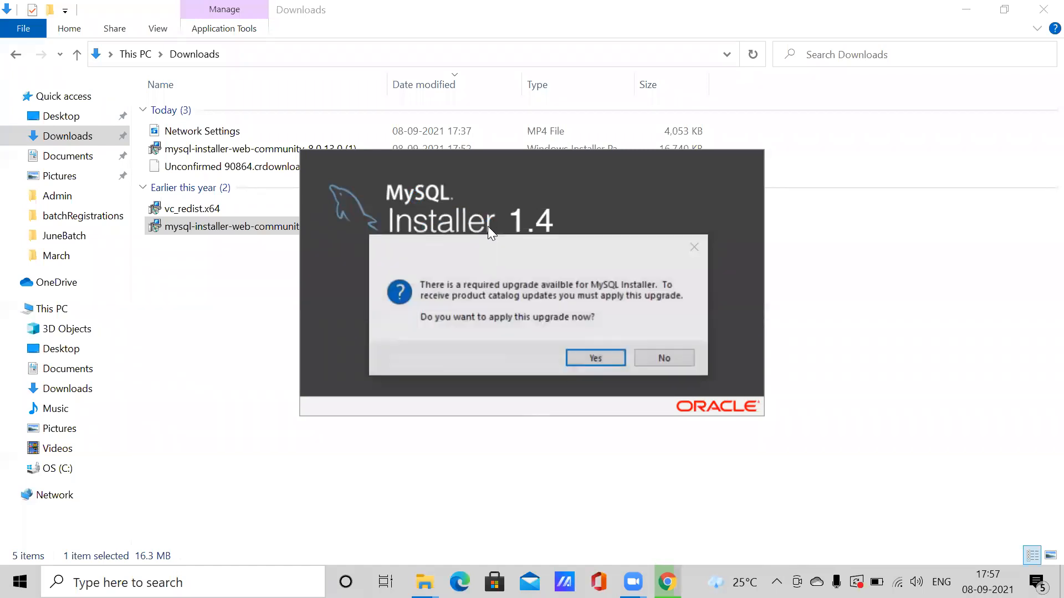
click(660, 359)
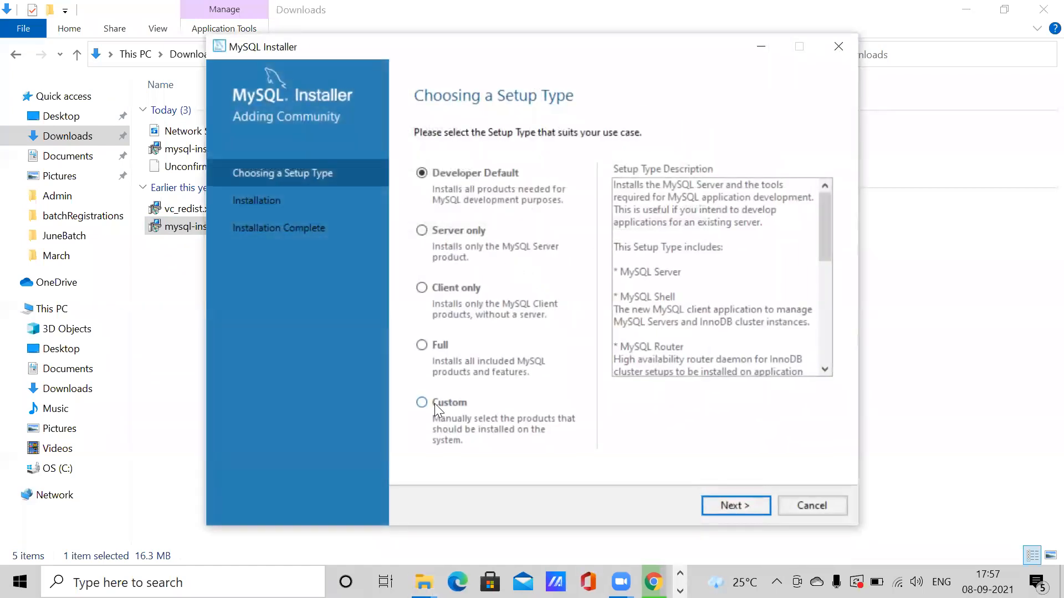
click(427, 401)
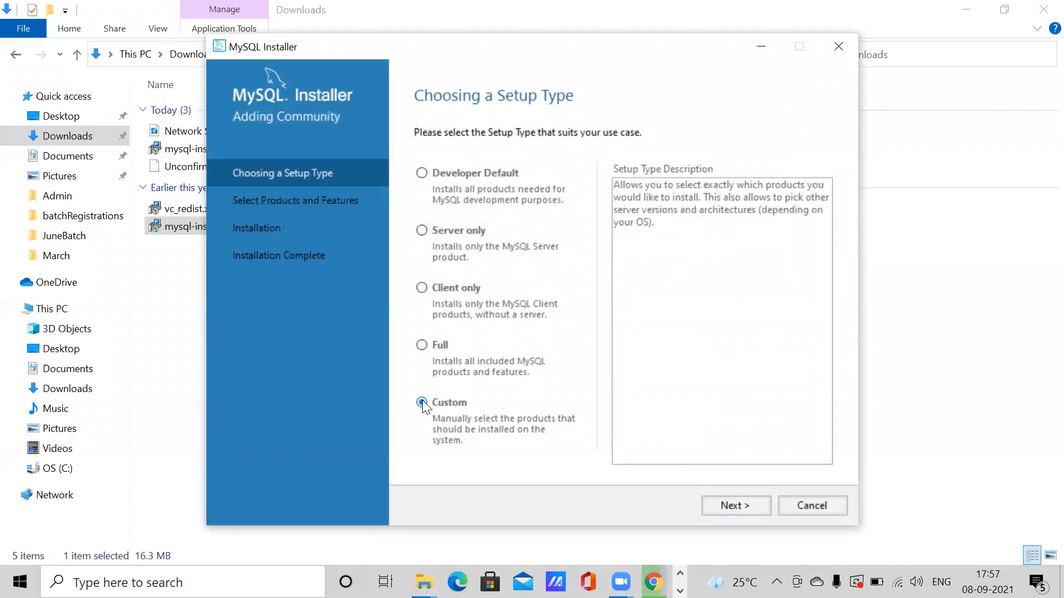
click(729, 507)
click(423, 222)
click(438, 236)
- Add MySQL Server 8.0.13 - X64 to the products to install
click(454, 249)
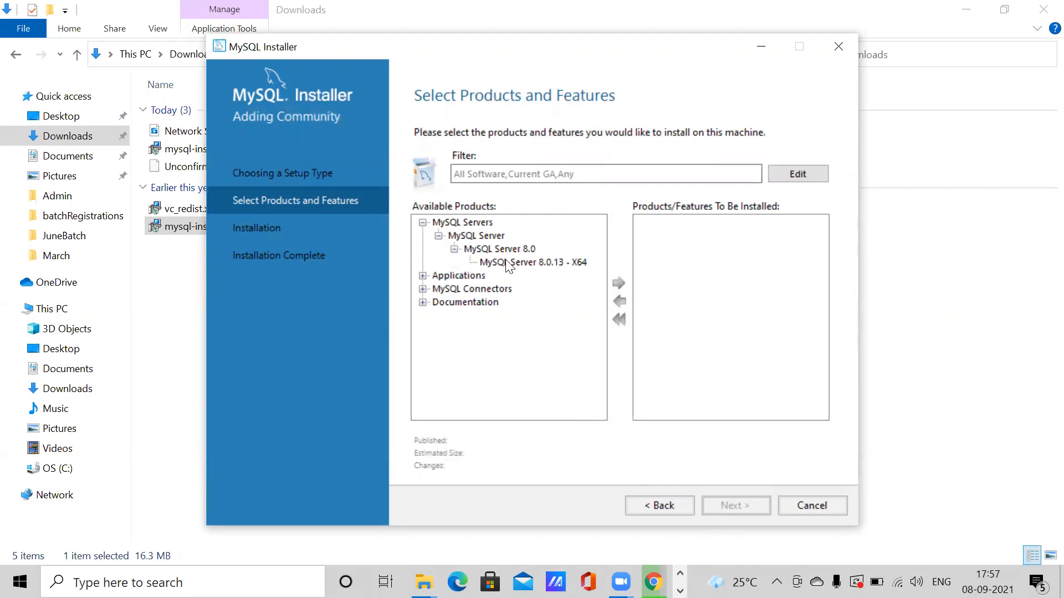
click(532, 262)
click(619, 283)
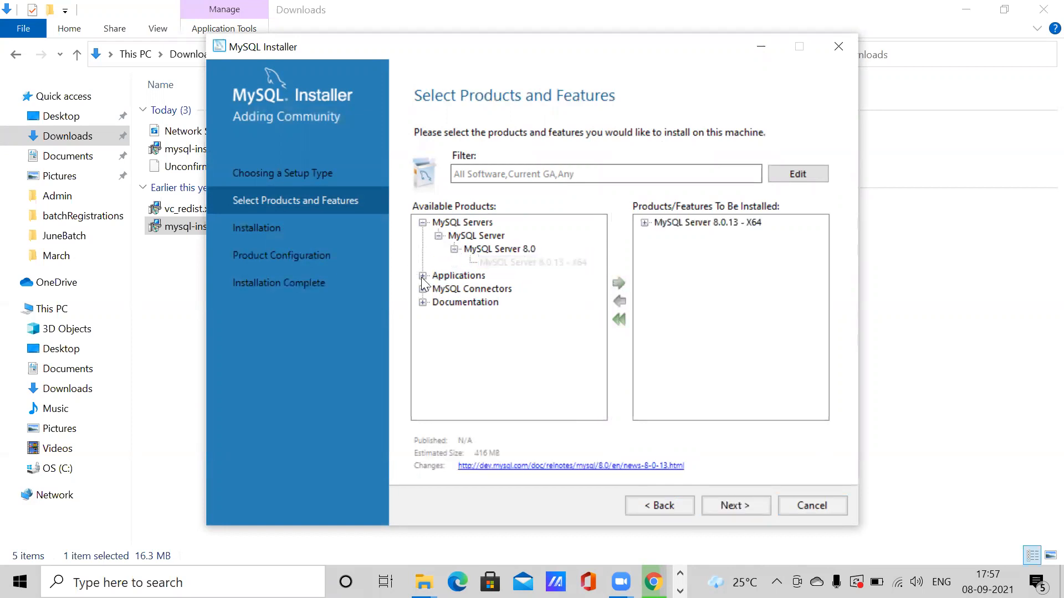
- Add MySQL Workbench 8.0.13 - X64 to the install list and move past product selection
click(422, 276)
click(438, 288)
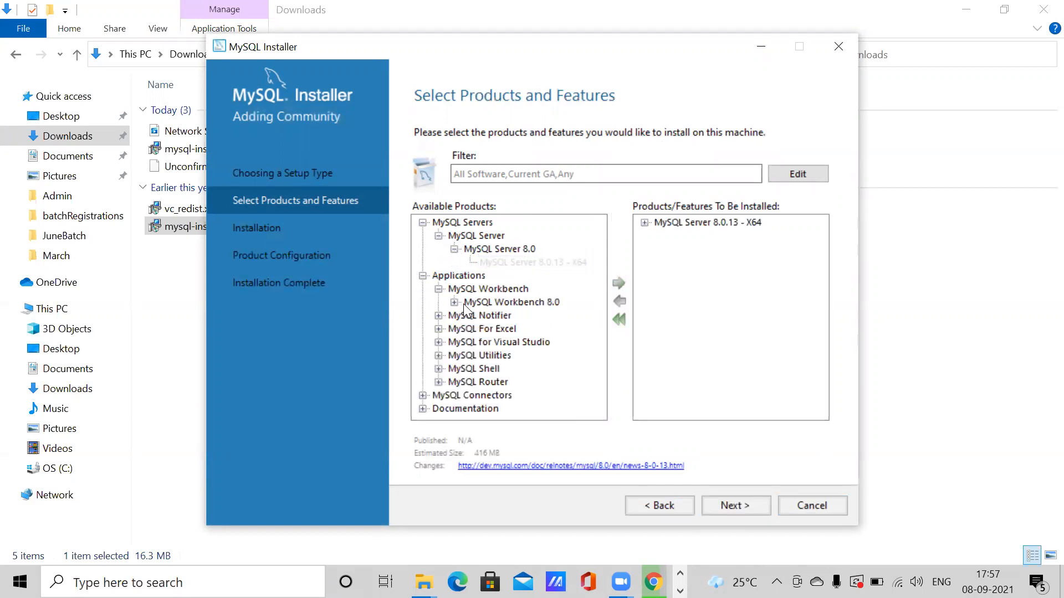
click(455, 302)
click(522, 314)
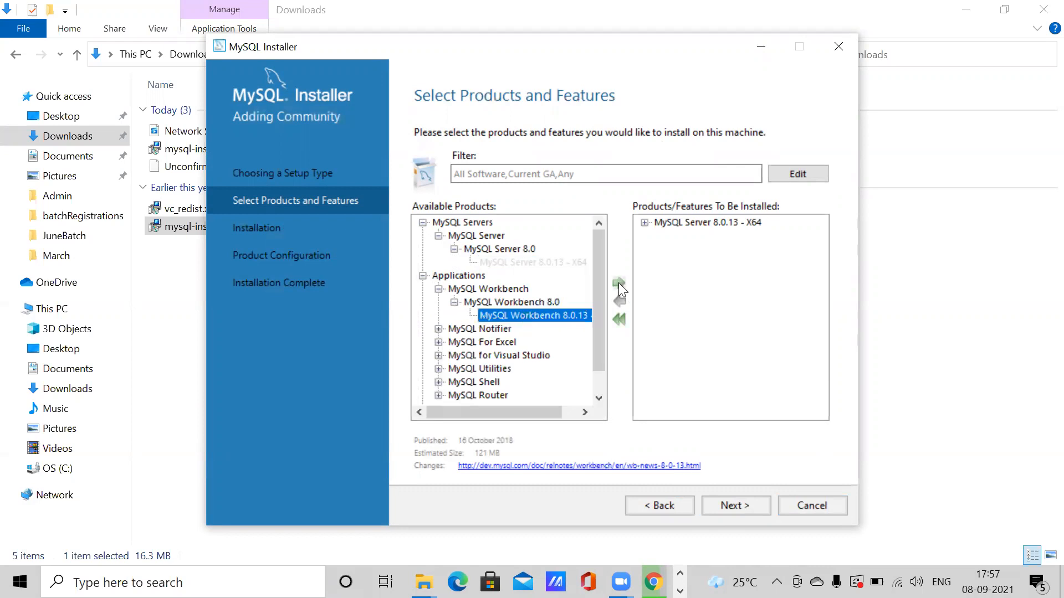
click(618, 283)
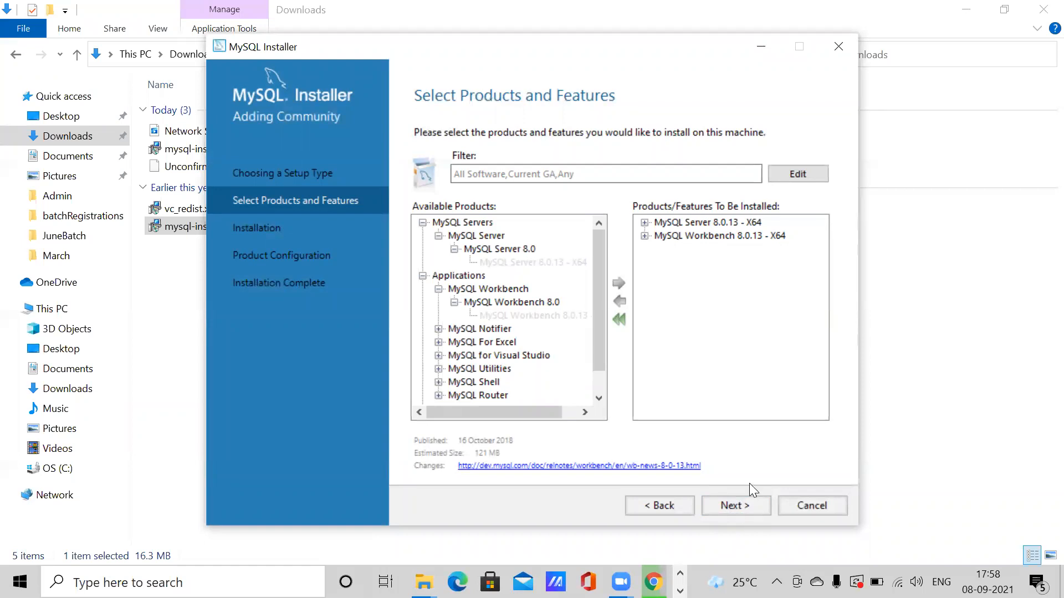
click(742, 509)
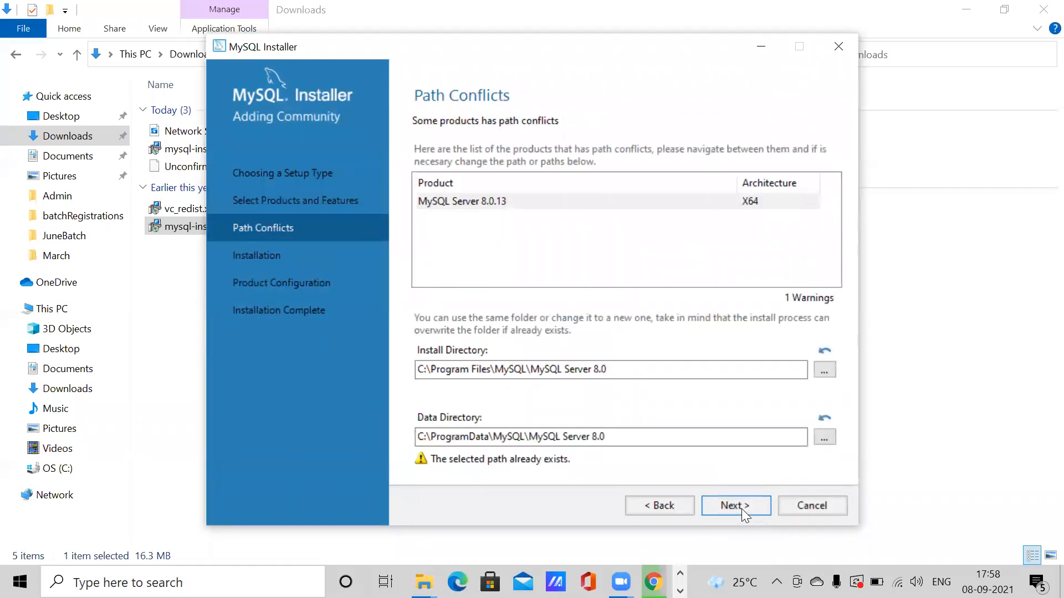
- Proceed past the path conflicts, confirming reuse of the existing install and data directories
click(741, 509)
click(592, 353)
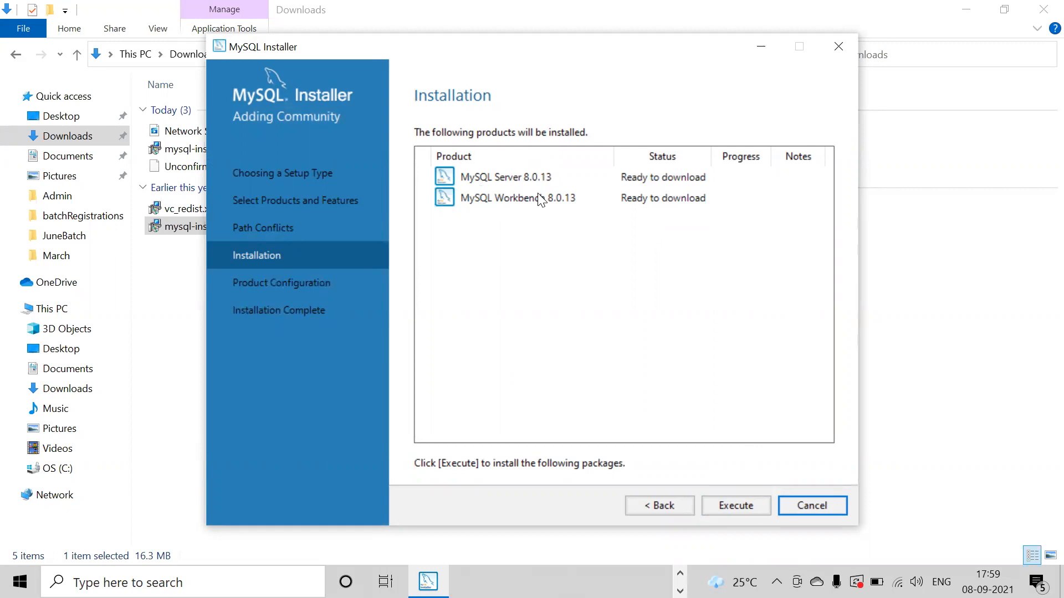
- Execute the download and install of Server and Workbench 8.0.13, then continue to Product Configuration
click(745, 506)
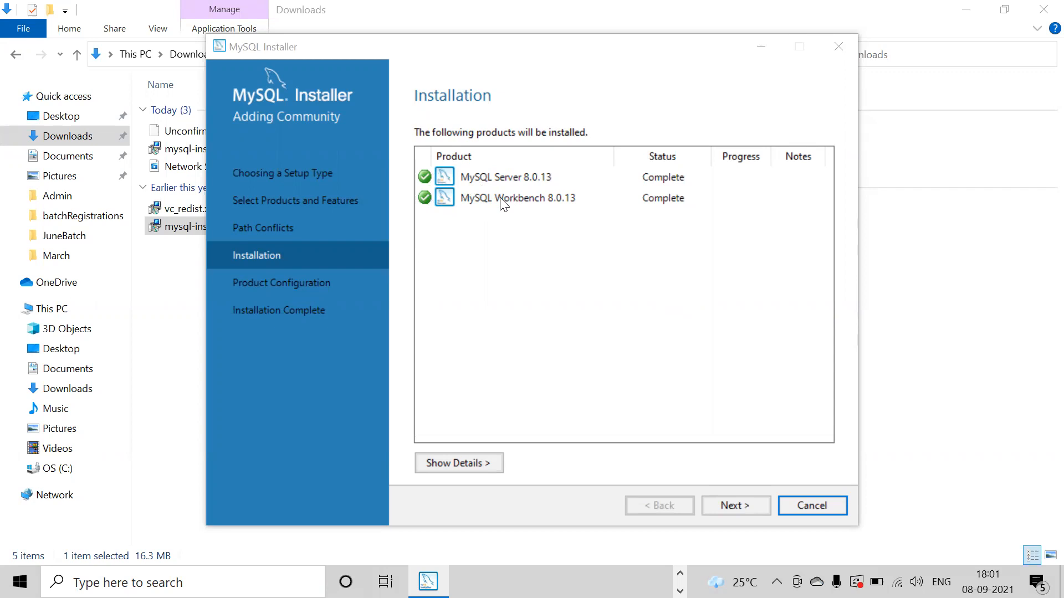
click(735, 506)
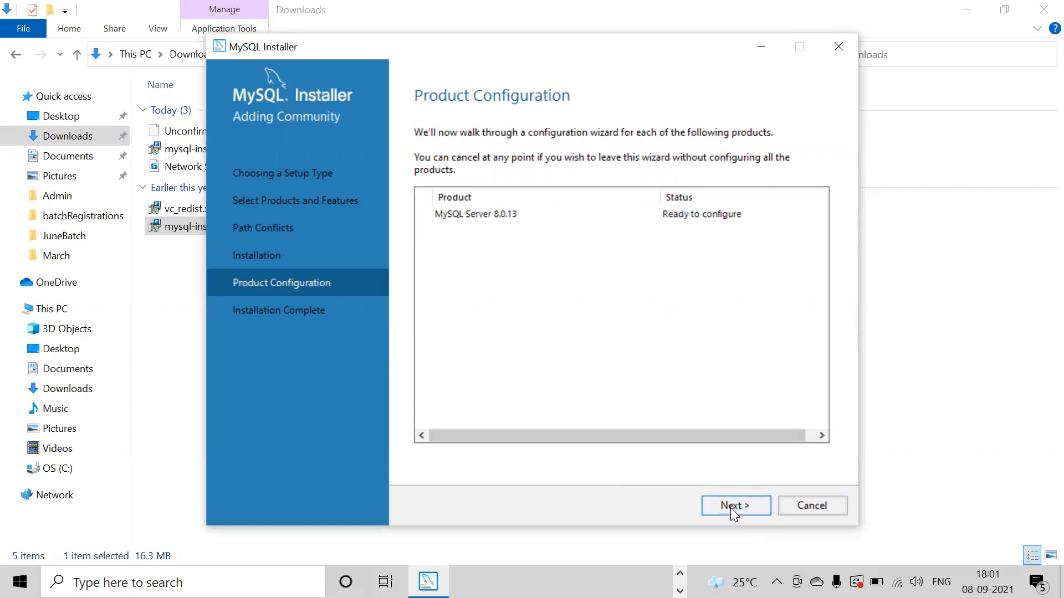
- Accept the default standalone, networking and strong-password authentication settings for MySQL Server 8.0.13
click(733, 506)
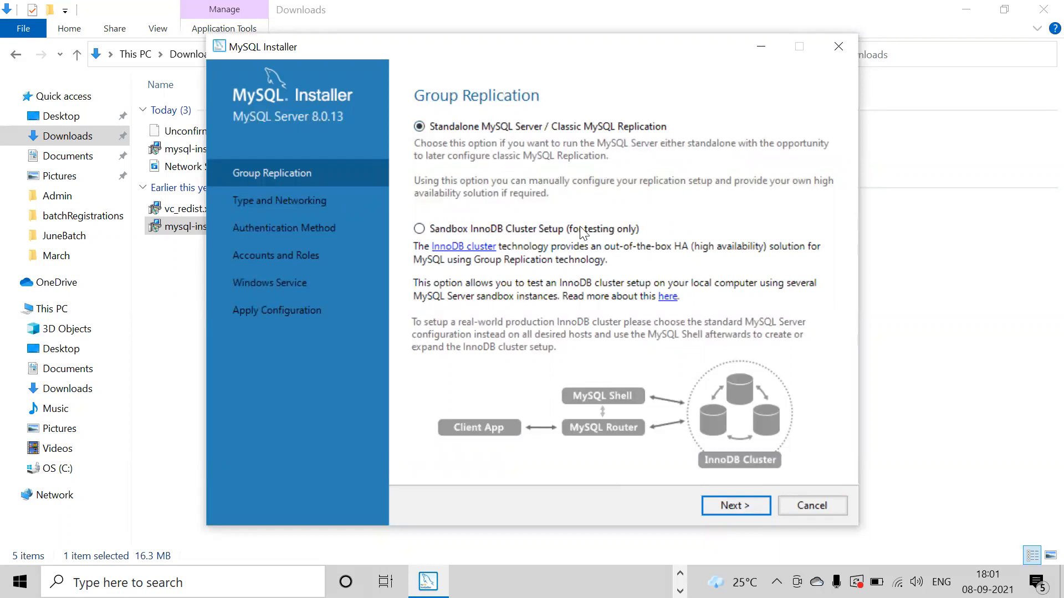
click(733, 505)
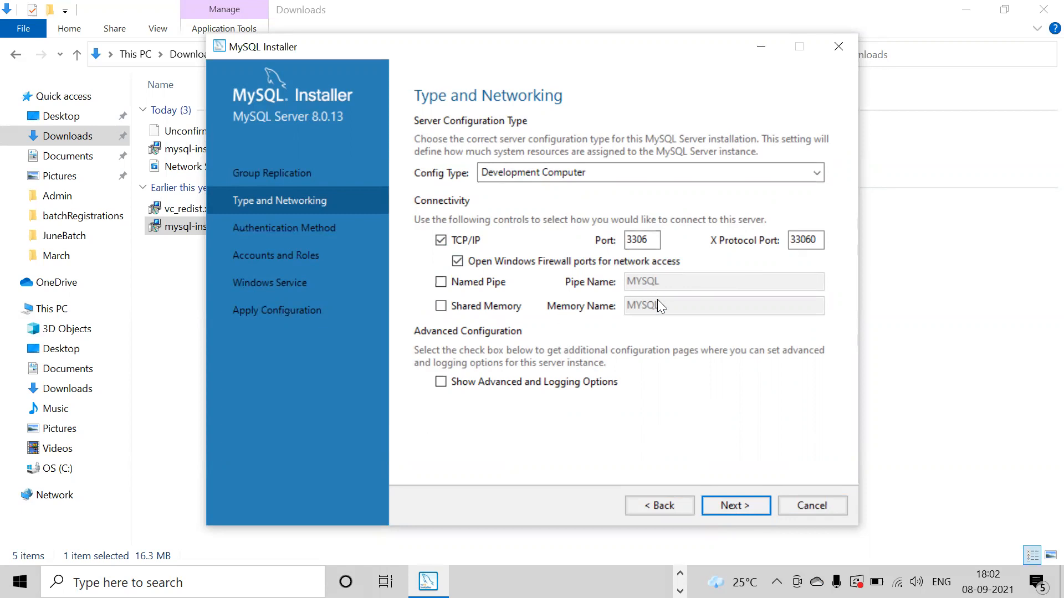
click(735, 506)
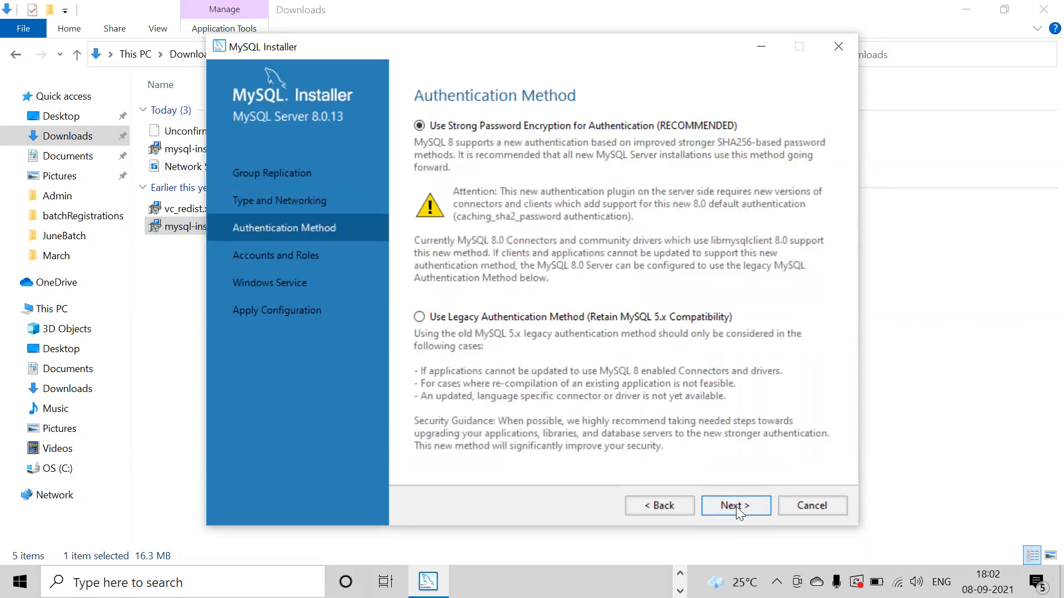
click(736, 506)
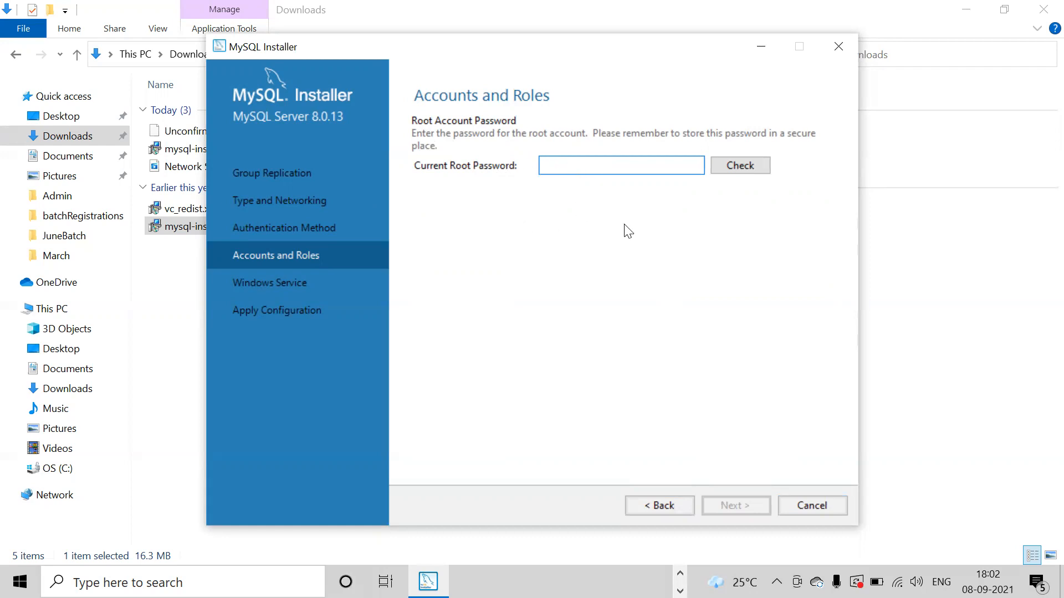
- Enter the root account password, correcting a typo, and verify it with Check
text(admin12)
key(BackSpace)
key(BackSpace)
key(BackSpace)
key(BackSpace)
key(BackSpace)
key(BackSpace)
key(BackSpace)
text(admin123)
click(733, 165)
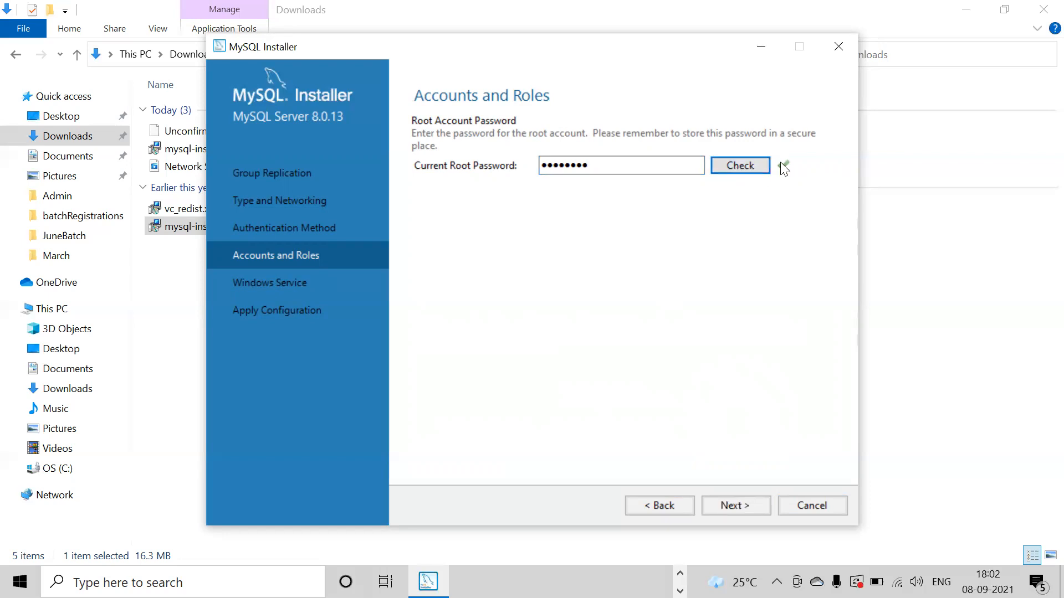
click(734, 509)
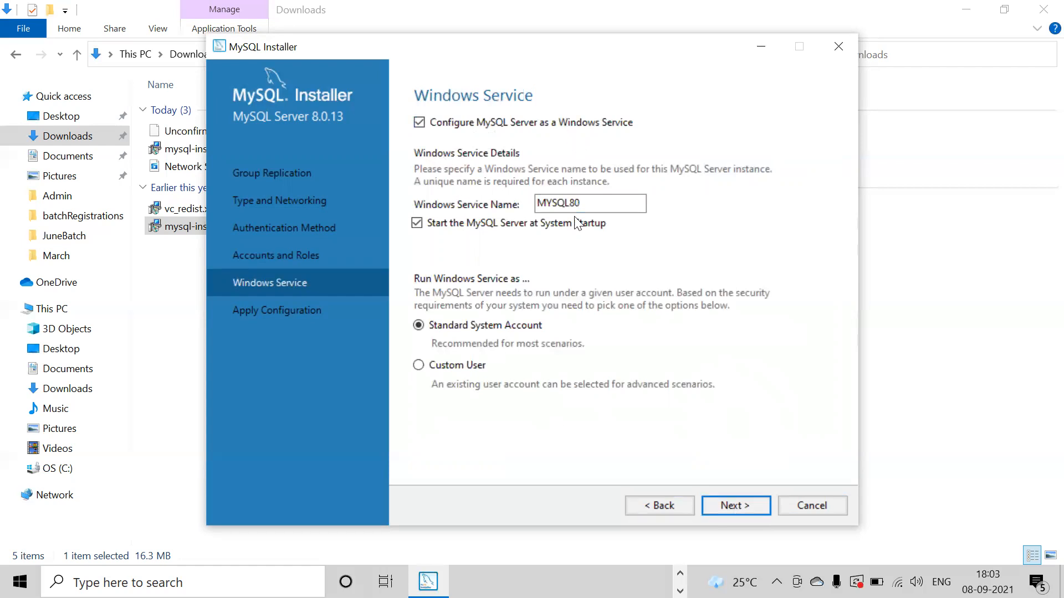
- Keep the MYSQL80 service defaults, execute the configuration, and finish once all steps succeed
click(750, 507)
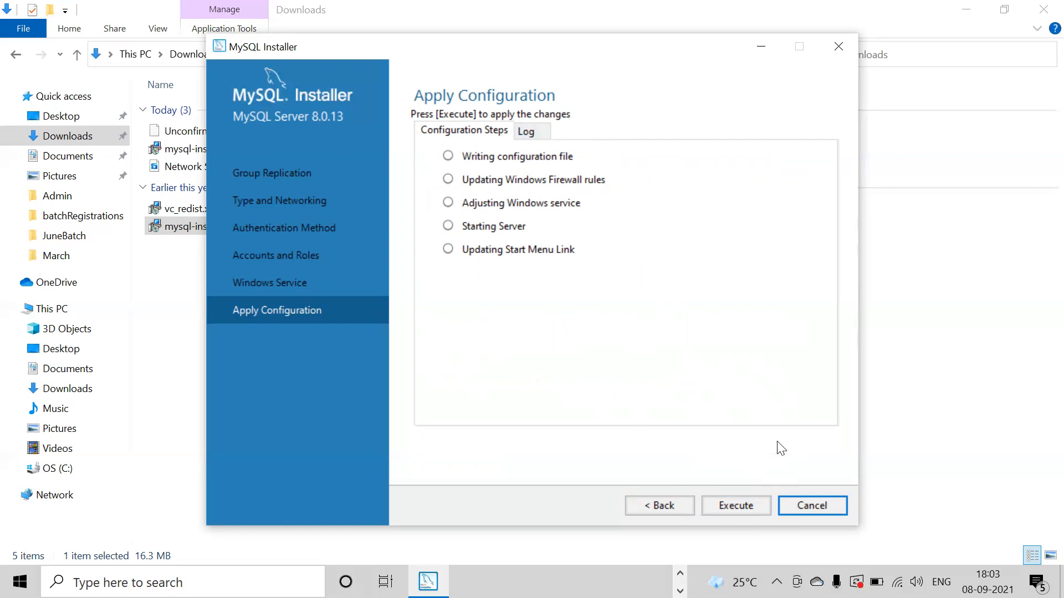
click(737, 506)
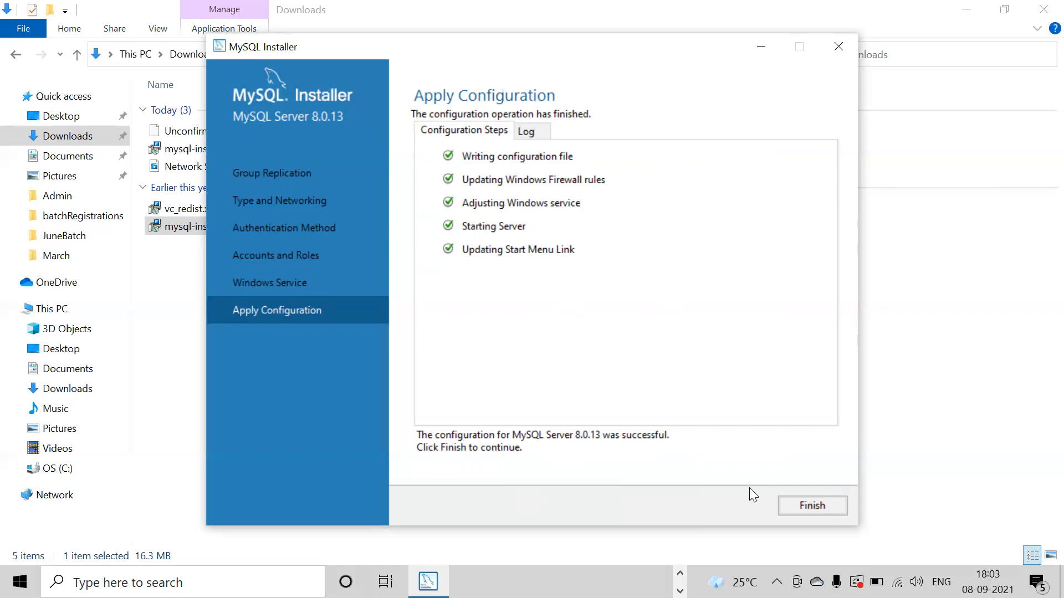
click(807, 507)
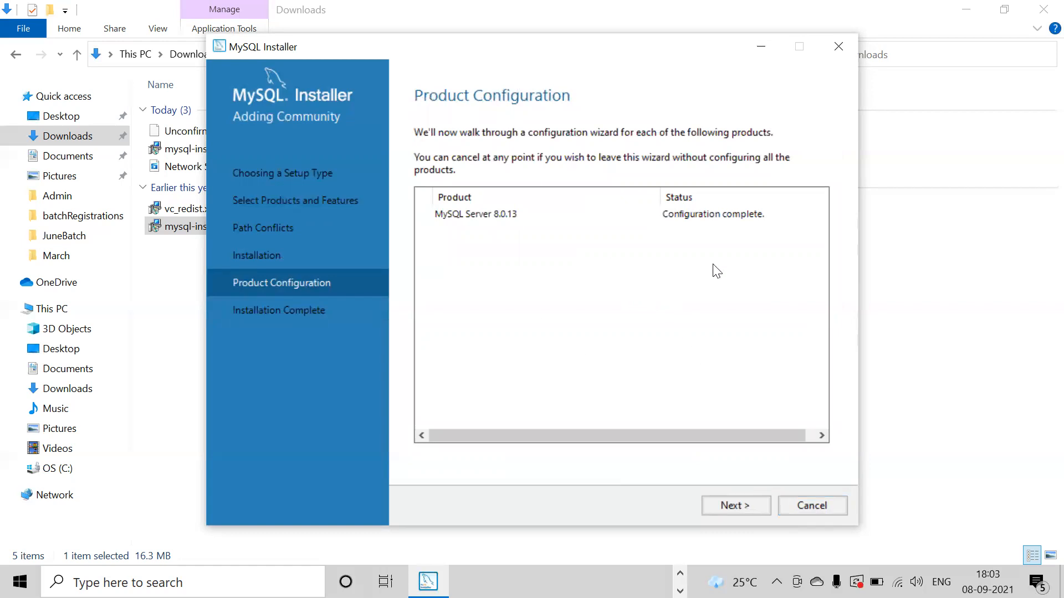
- Finish the installer with 'Start MySQL Workbench after Setup' left checked
click(737, 507)
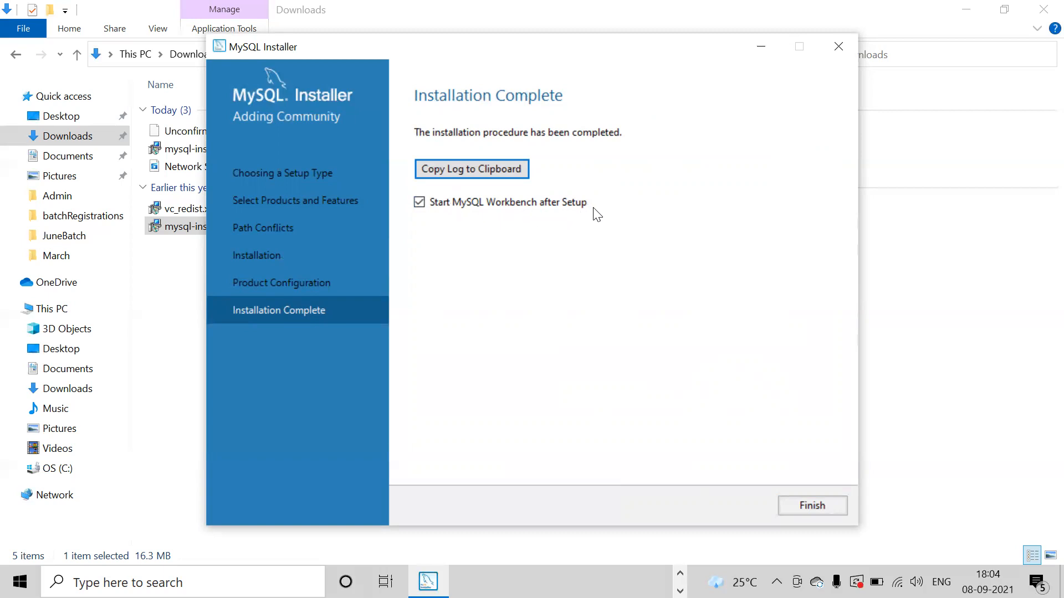
click(821, 507)
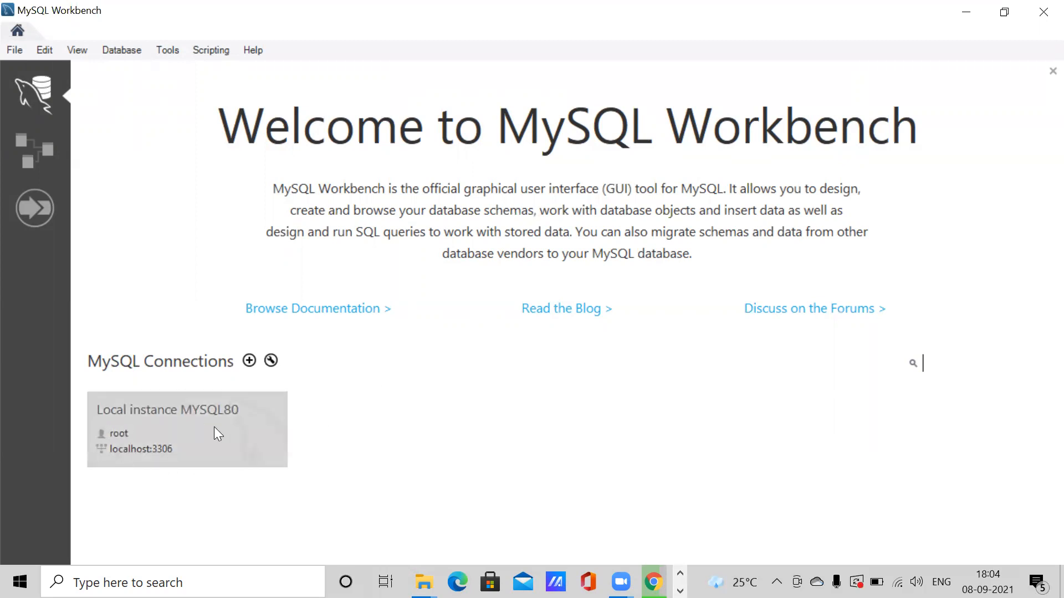
- Delete the Local instance MYSQL80 connection from the MySQL Connections list
right_click(183, 428)
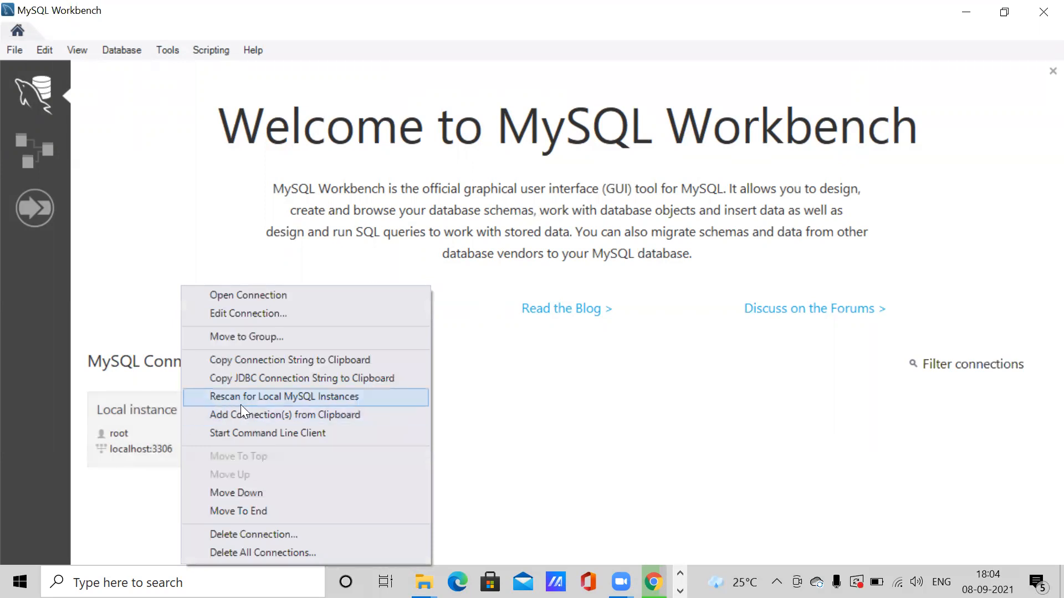
click(271, 536)
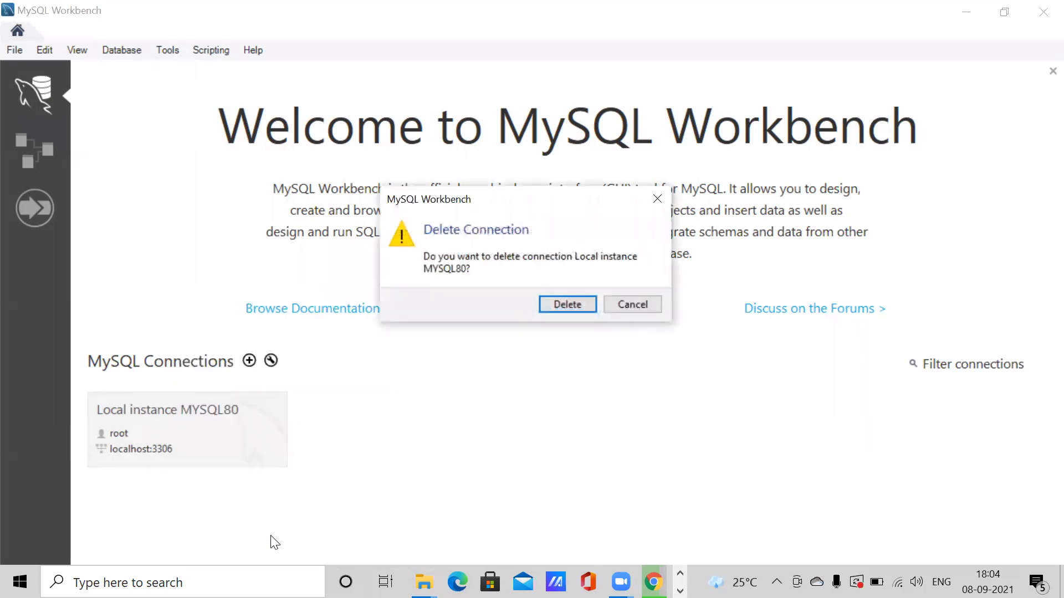
click(556, 308)
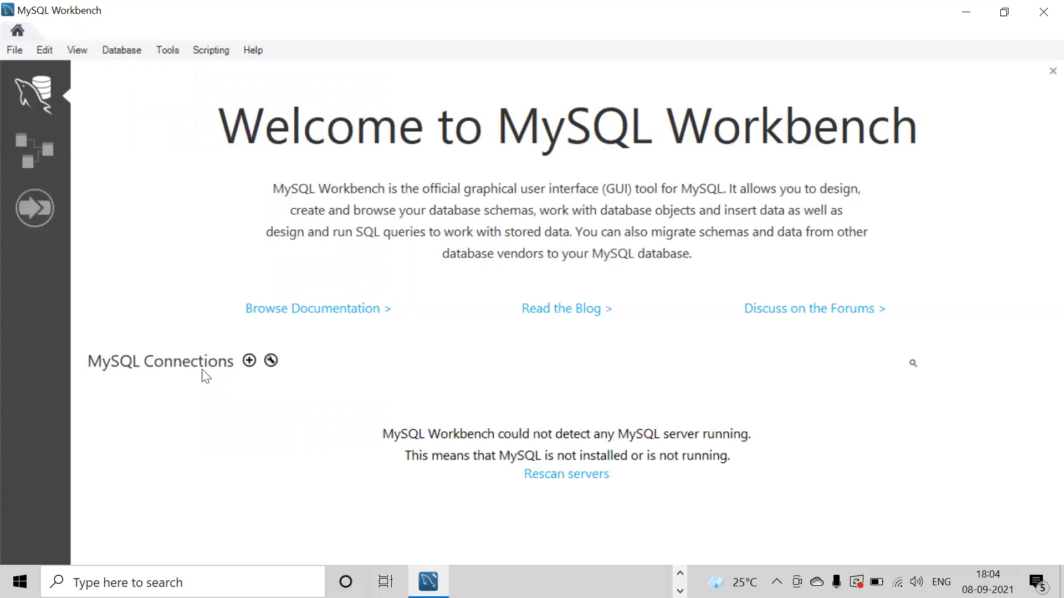
- Start a new connection and name it local_ktctc
click(250, 362)
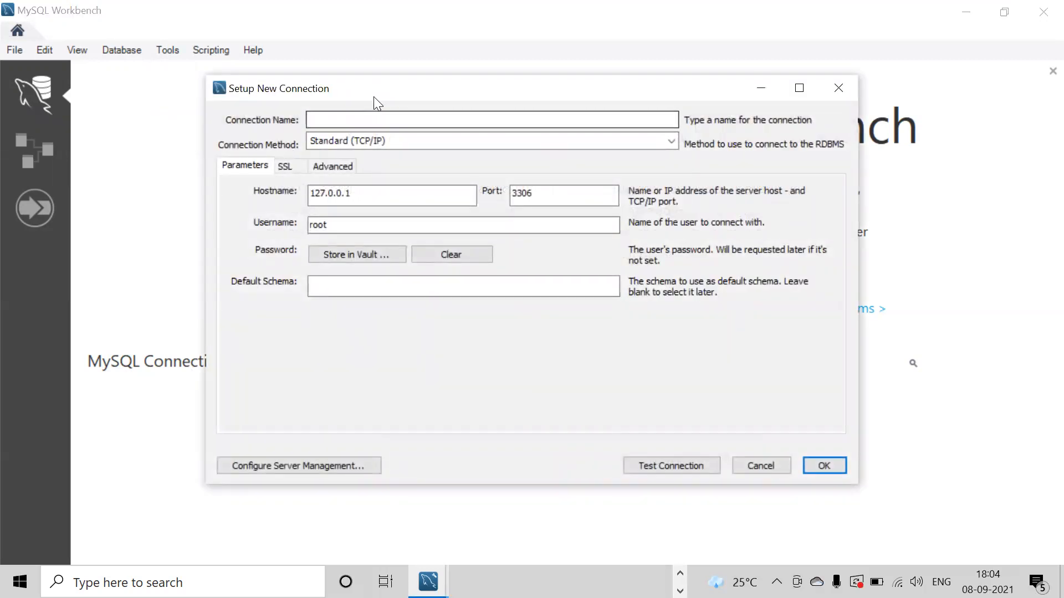
click(383, 120)
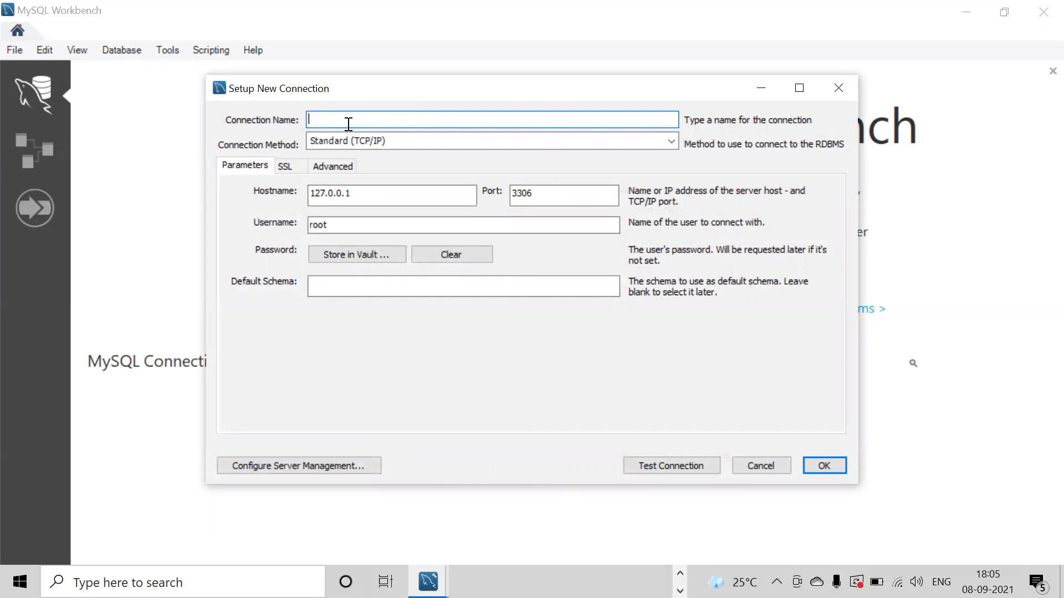
text(local_ktctc)
- Store the root account password in the vault for the local_ktctc connection
click(344, 255)
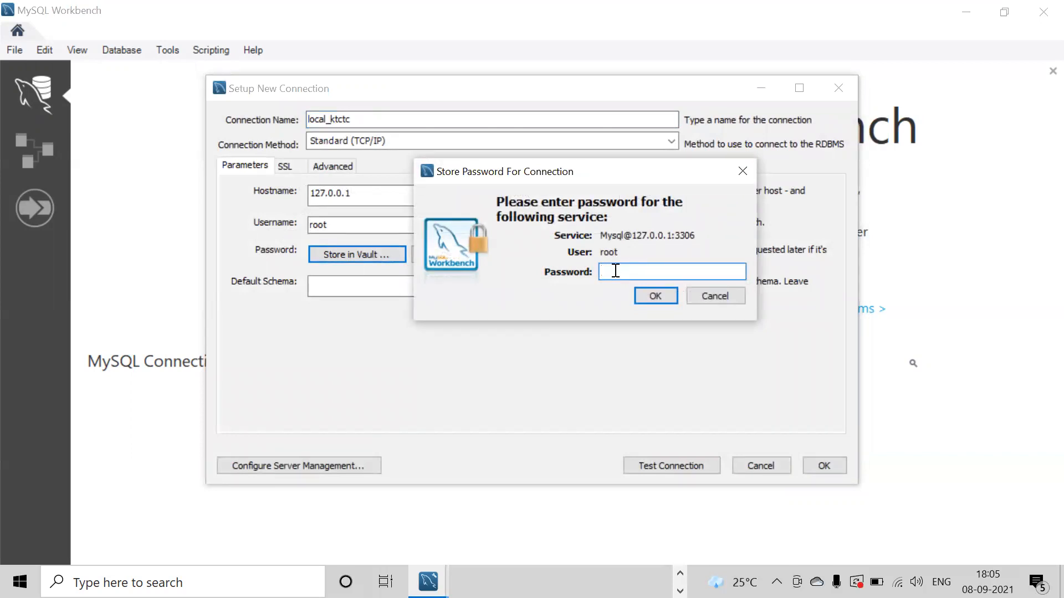
text(root1234)
click(656, 296)
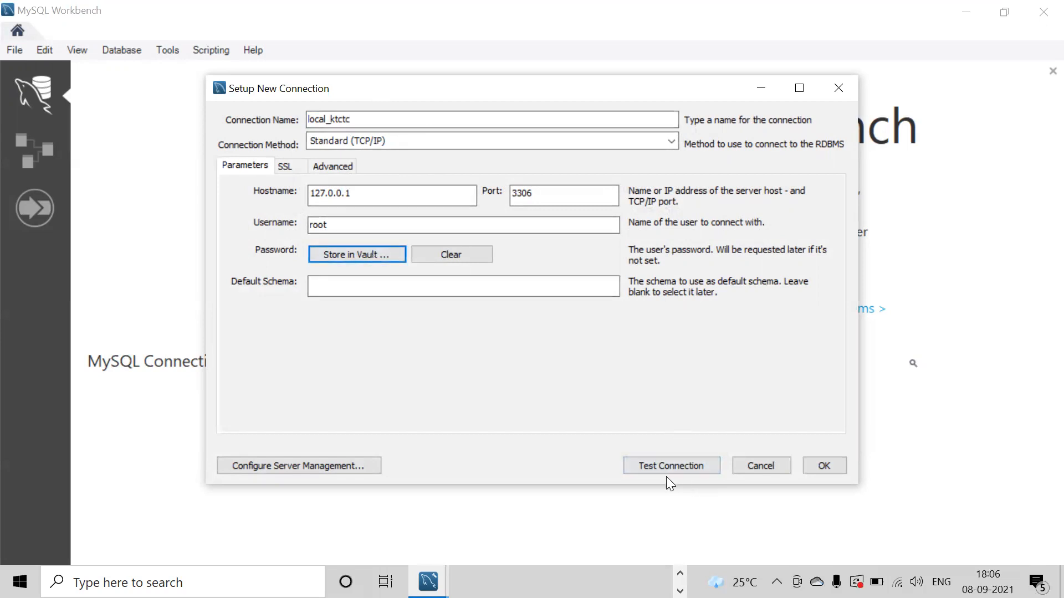
- Test the local_ktctc connection to 127.0.0.1:3306 successfully, then save it
click(696, 468)
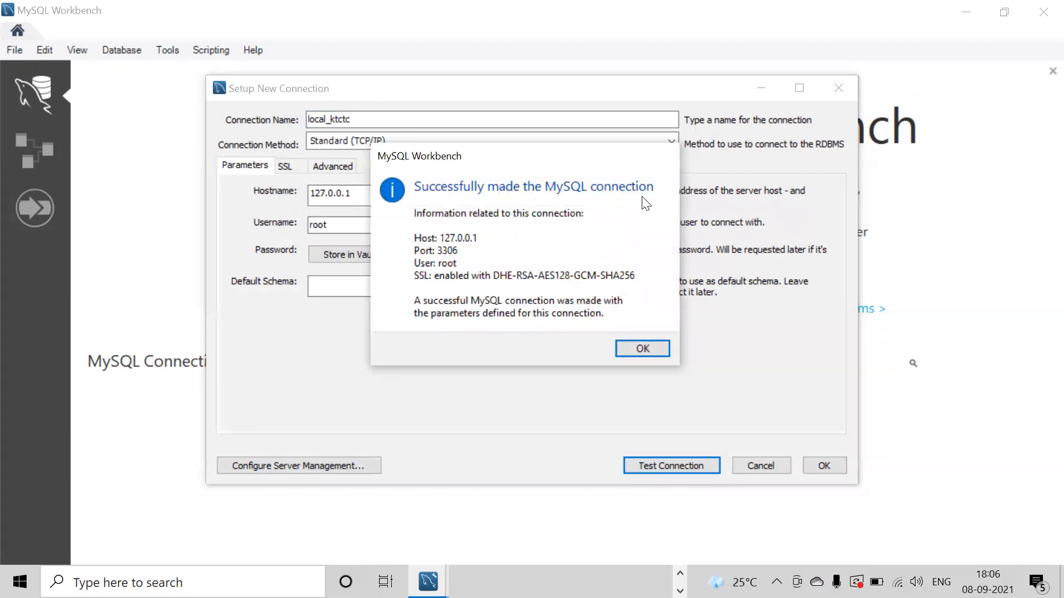
click(644, 348)
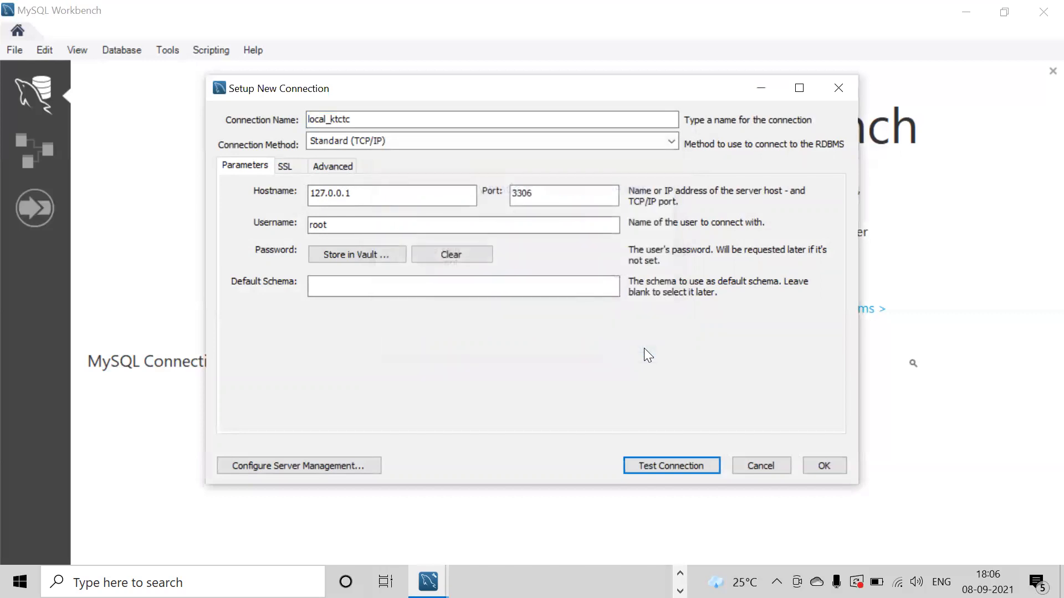
click(821, 468)
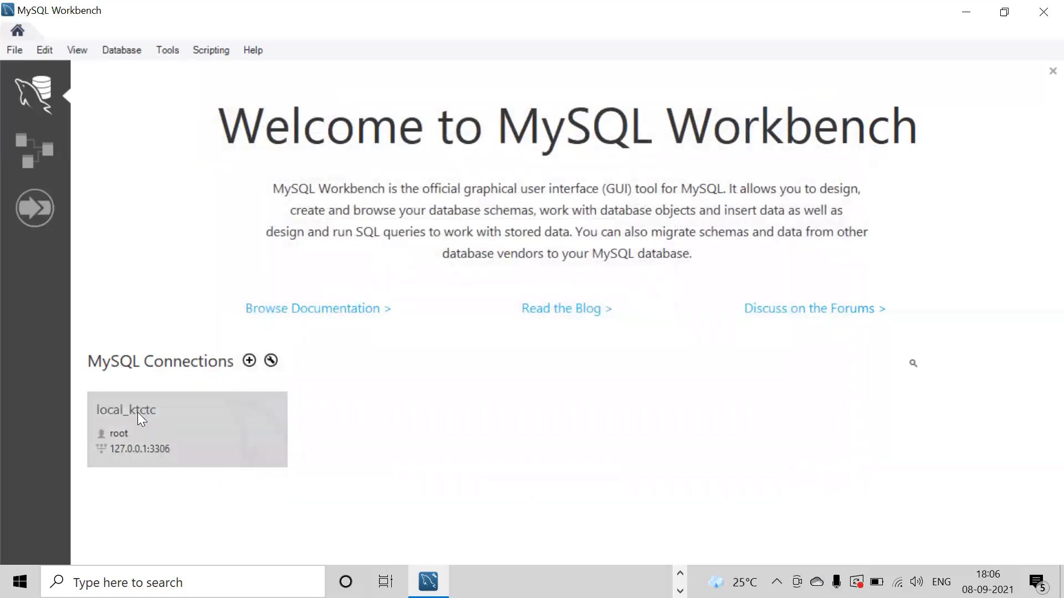
- Open the local_ktctc connection tile in a new SQL editor tab
click(179, 430)
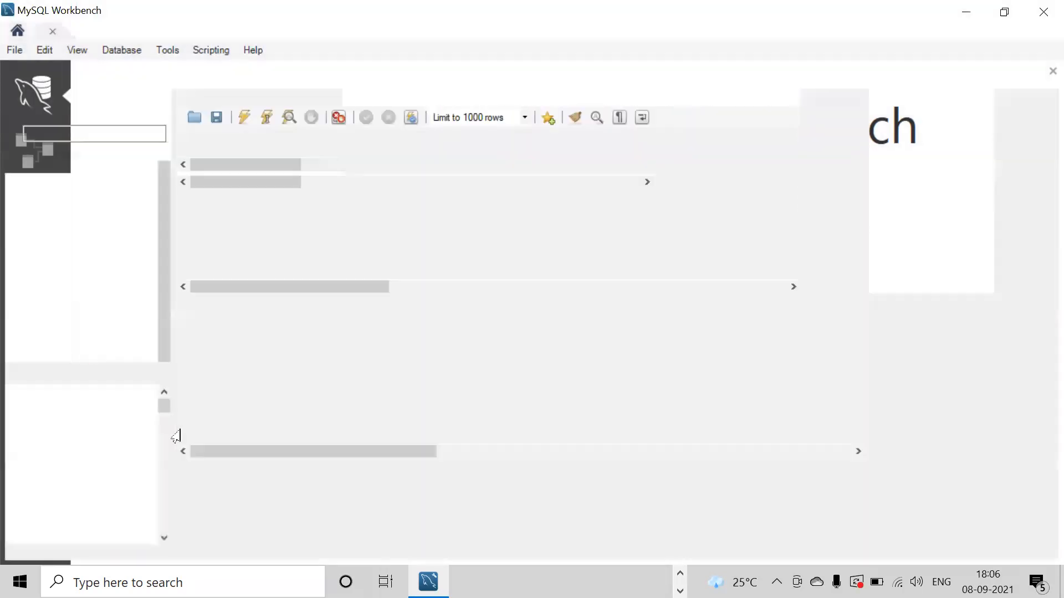